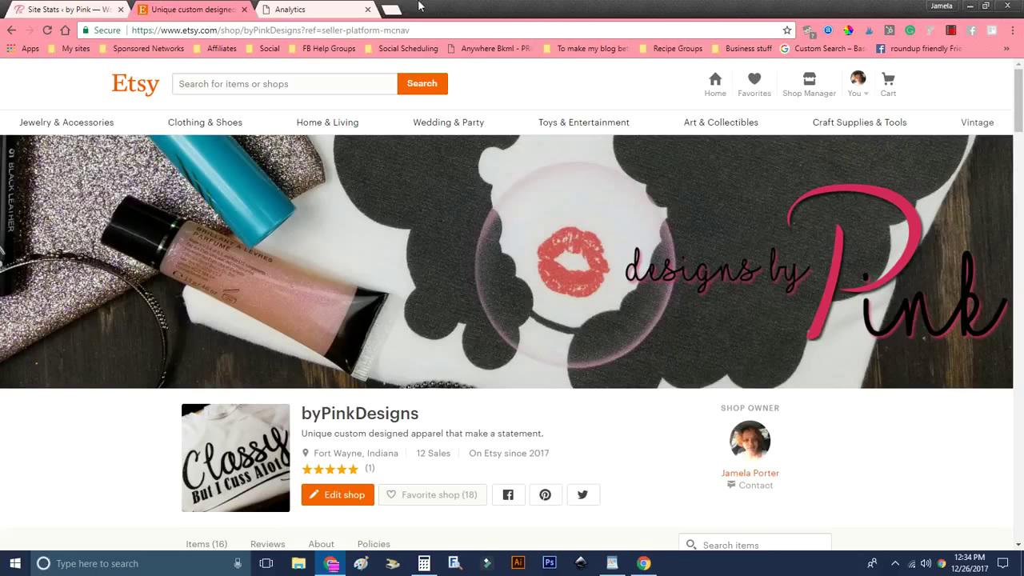
Switch to the by Pink blog's Site Stats page and look at its daily views chart
left_click(22, 8)
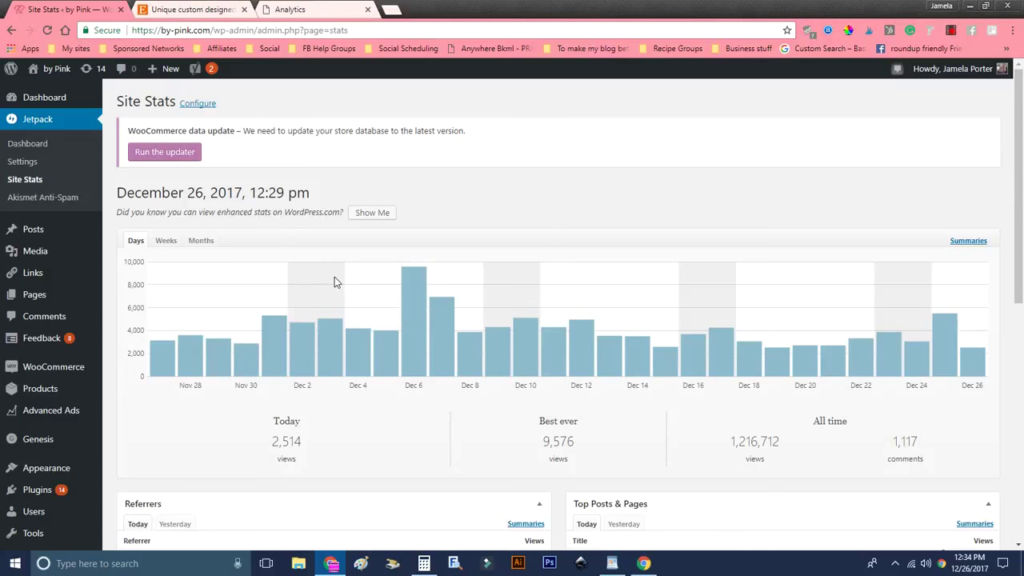
left_click(468, 357)
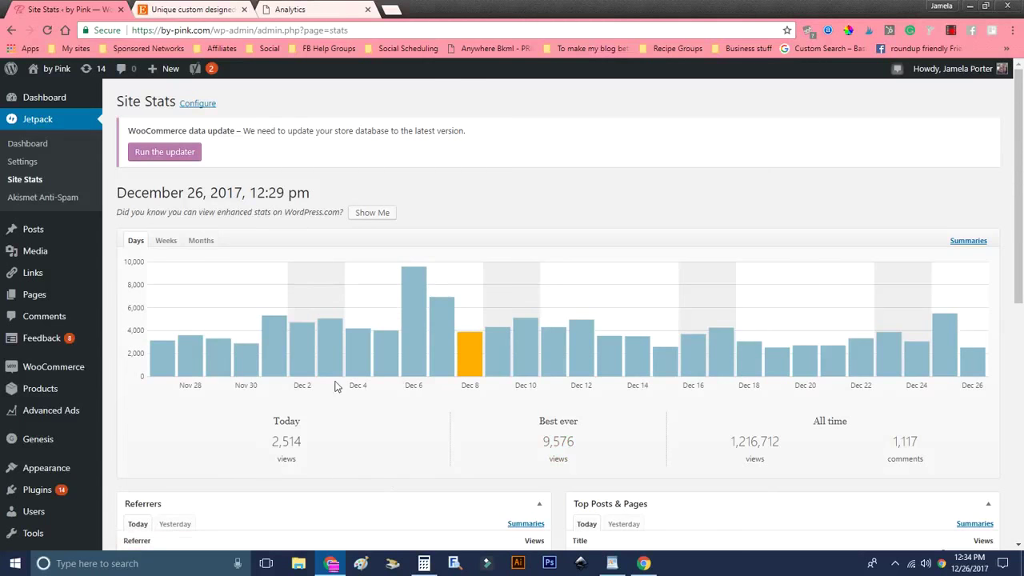
Return to the byPinkDesigns Etsy shop page and look over its shop details and item listings
left_click(199, 20)
scroll(781, 345, "down", 2)
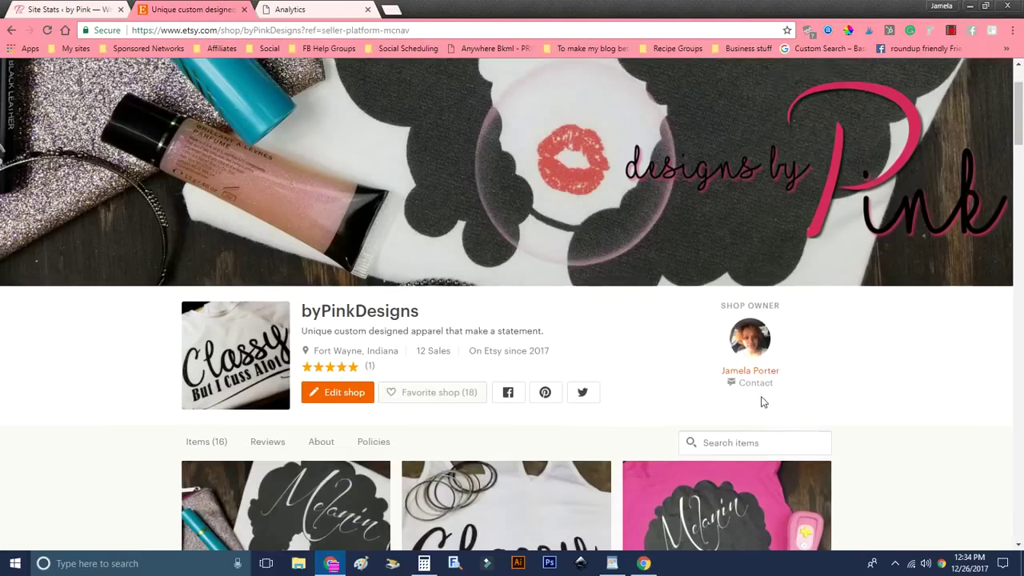
scroll(763, 402, "down", 5)
scroll(757, 398, "up", 6)
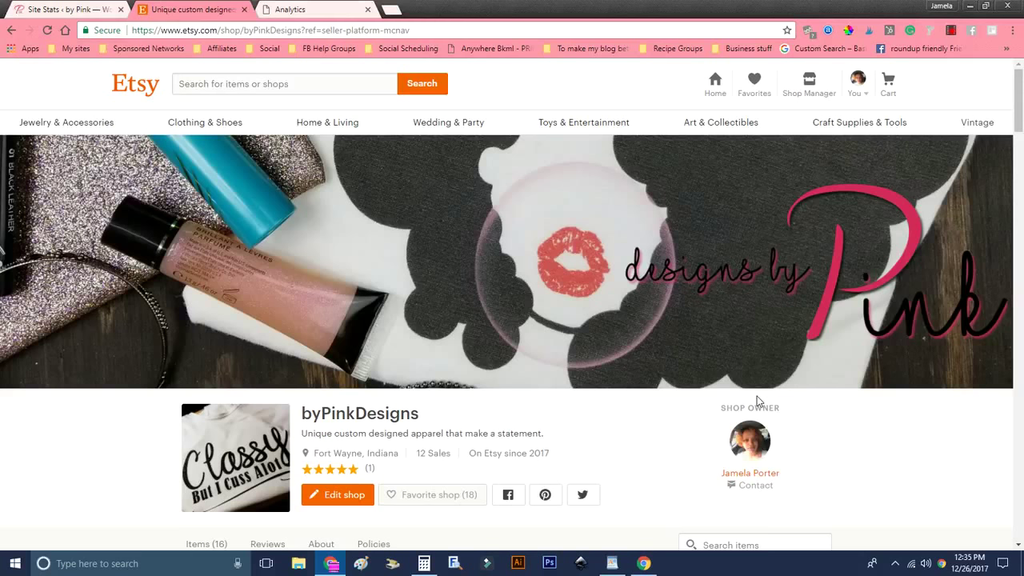
Open the Stats page in Shop Manager and inspect the orders and revenue for Dec 20 and Dec 25
left_click(822, 95)
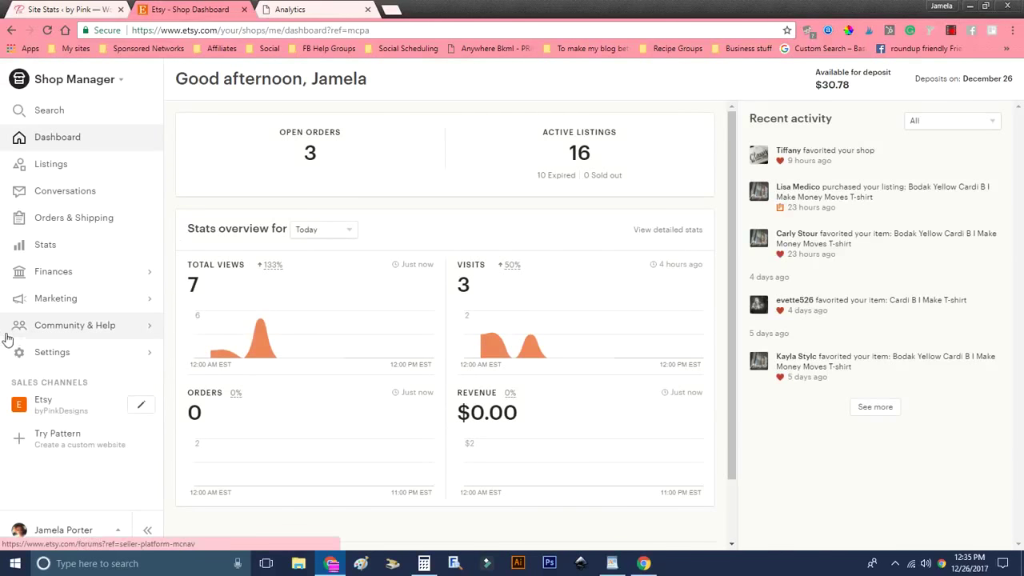
left_click(70, 251)
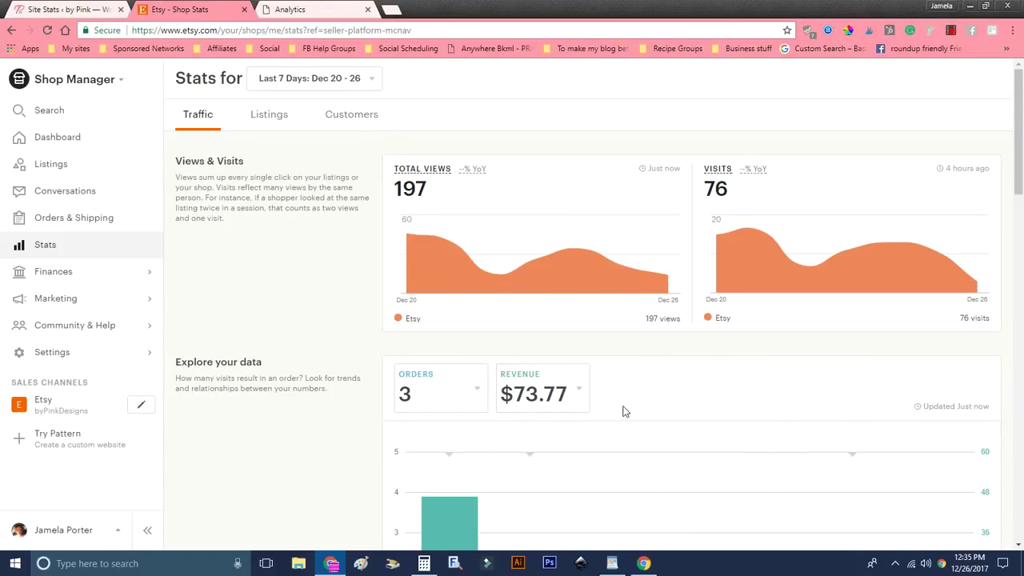
scroll(609, 400, "down", 3)
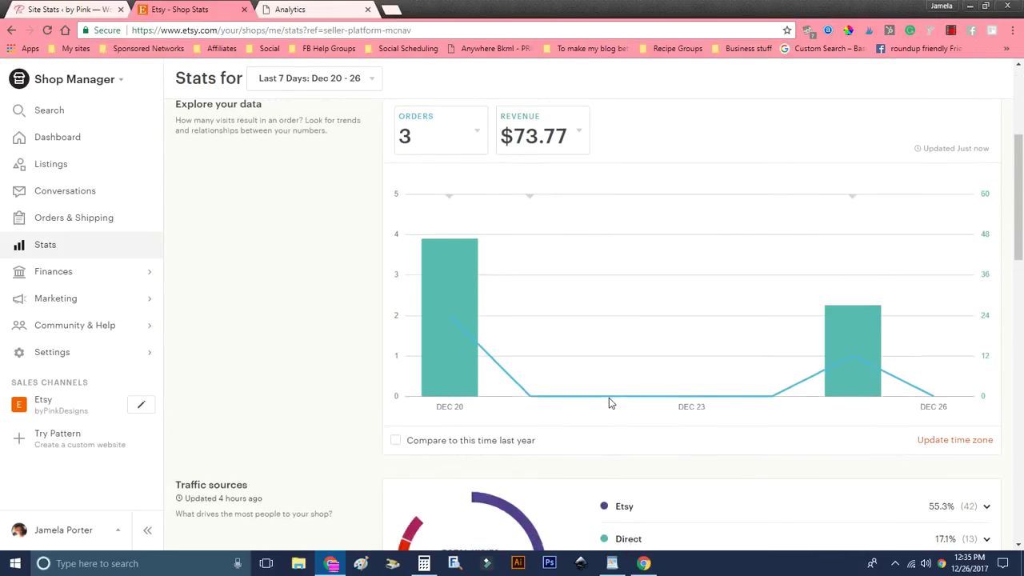
scroll(609, 398, "down", 2)
mouse_move(445, 222)
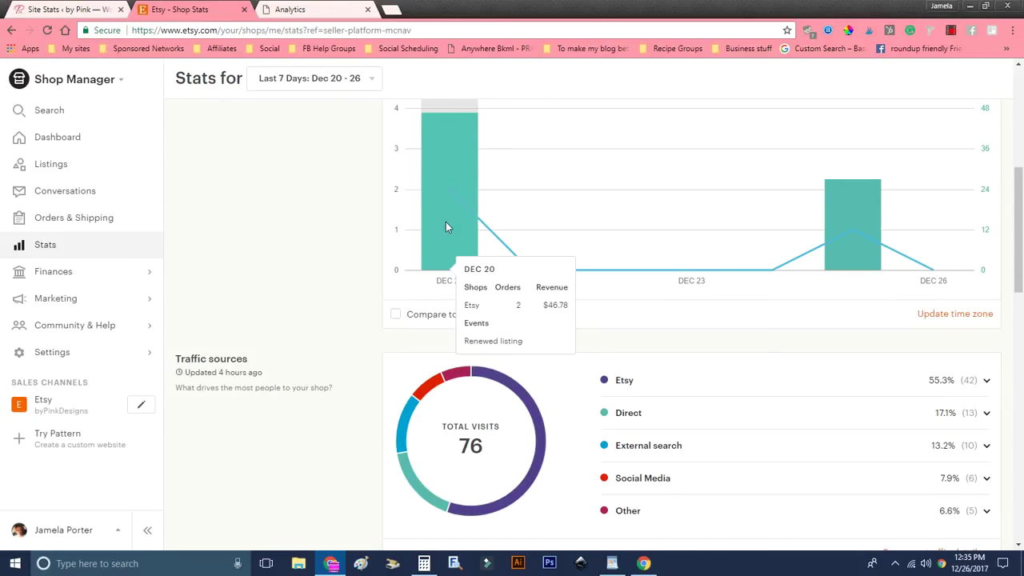
mouse_move(848, 244)
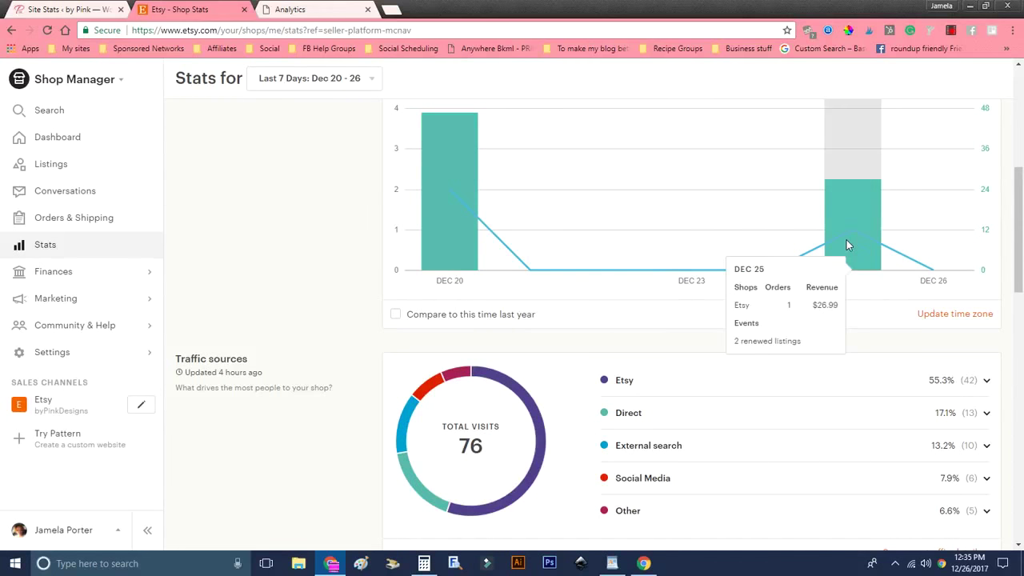
mouse_move(480, 223)
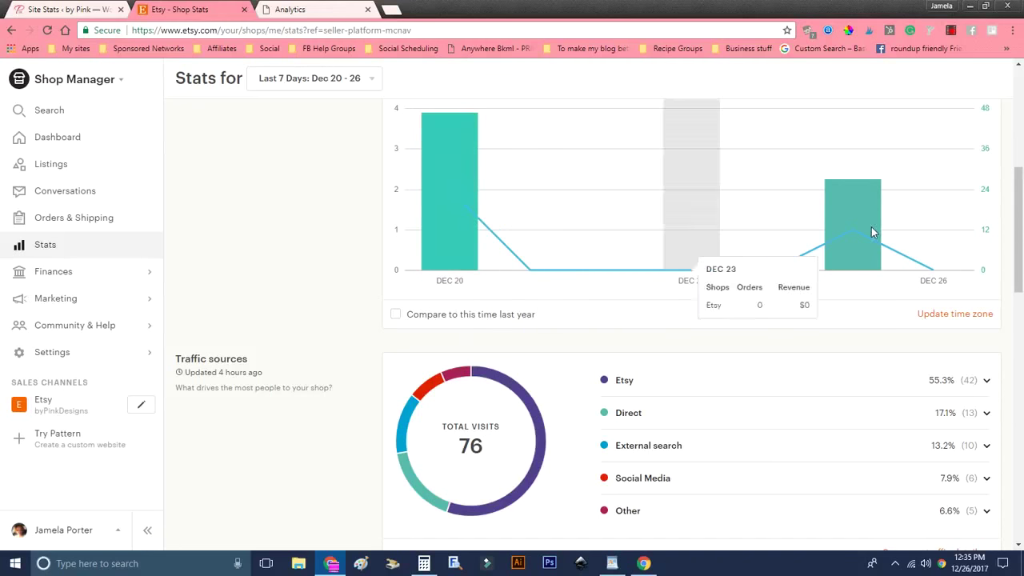
mouse_move(872, 226)
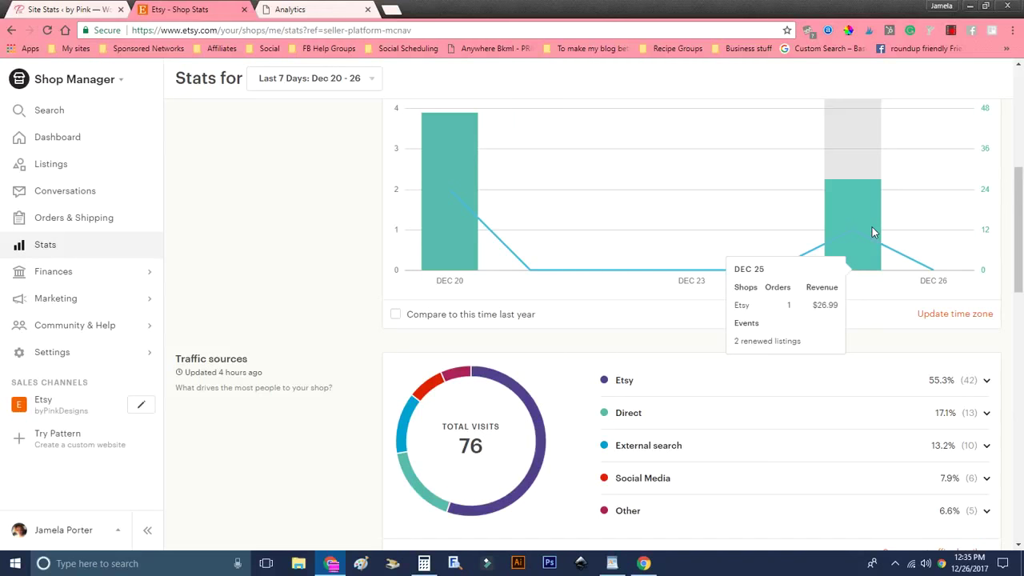
Expand the Direct, External search and Social Media traffic sources in turn to read their breakdowns, collapsing each one again
scroll(279, 290, "down", 2)
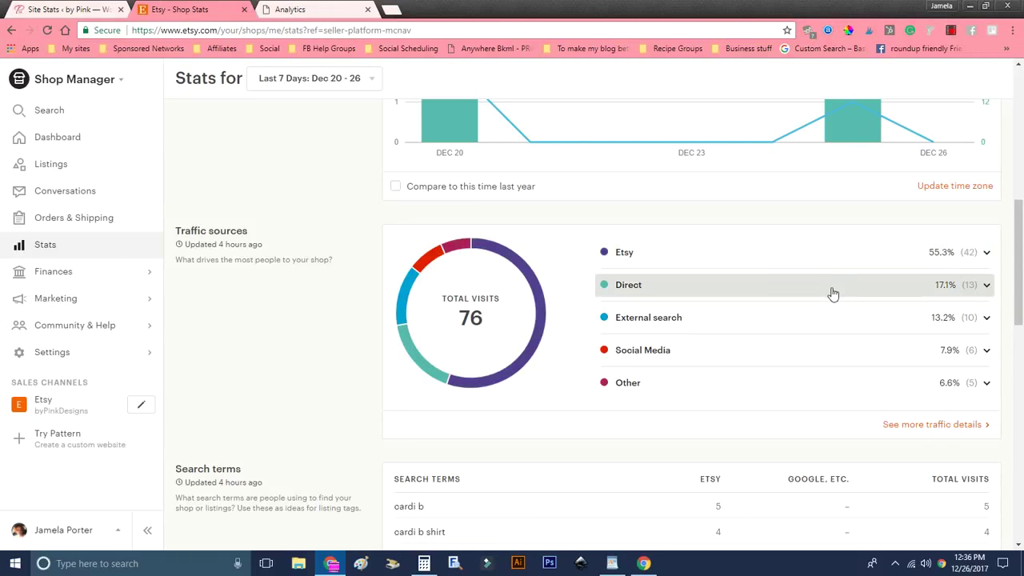
left_click(988, 286)
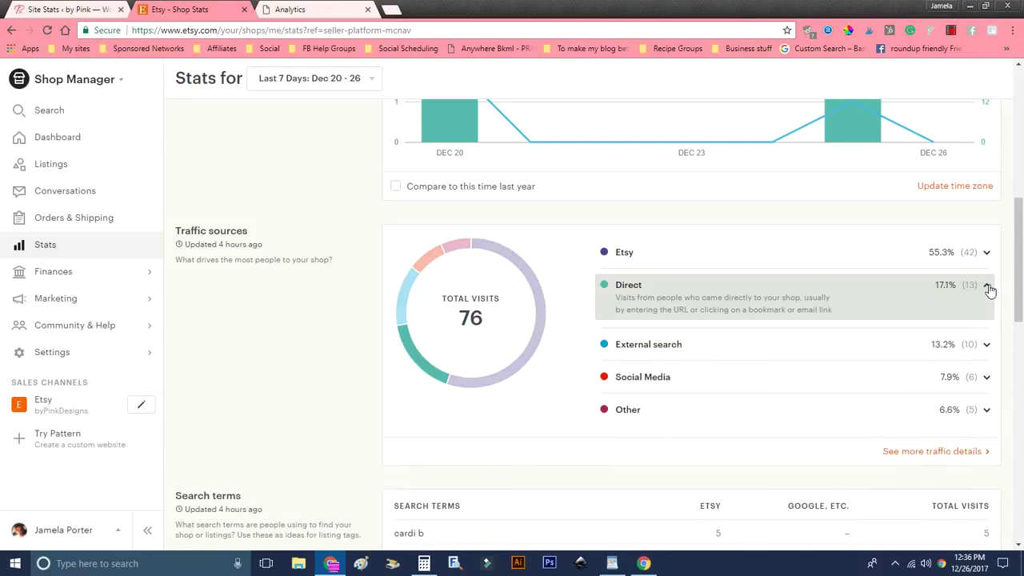
left_click(989, 288)
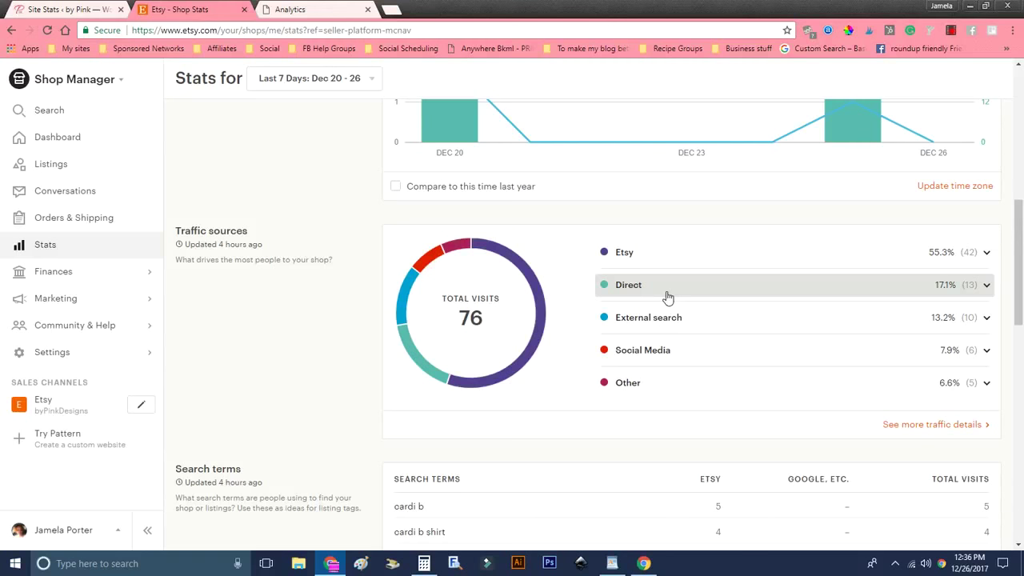
left_click(989, 323)
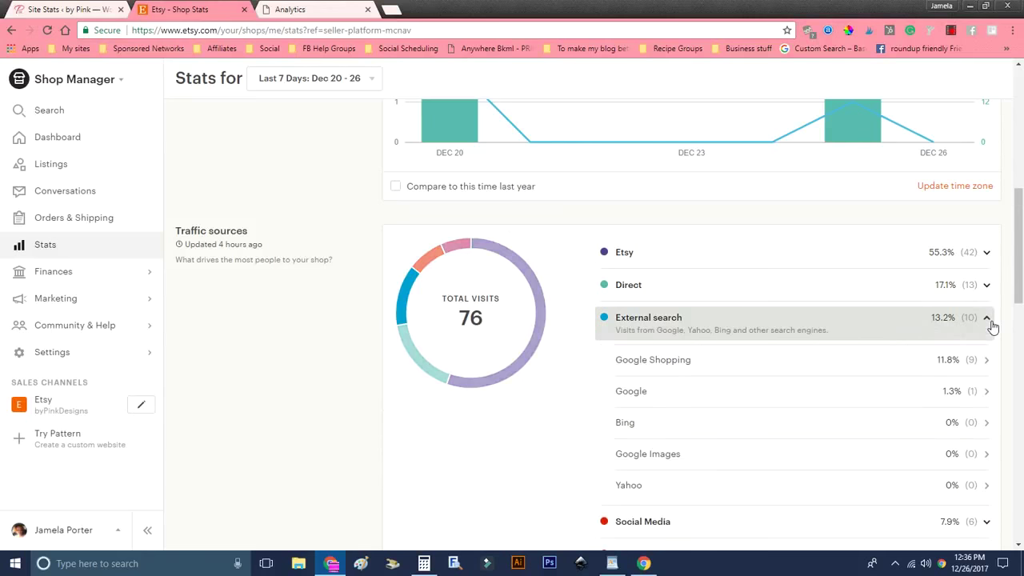
scroll(956, 324, "down", 2)
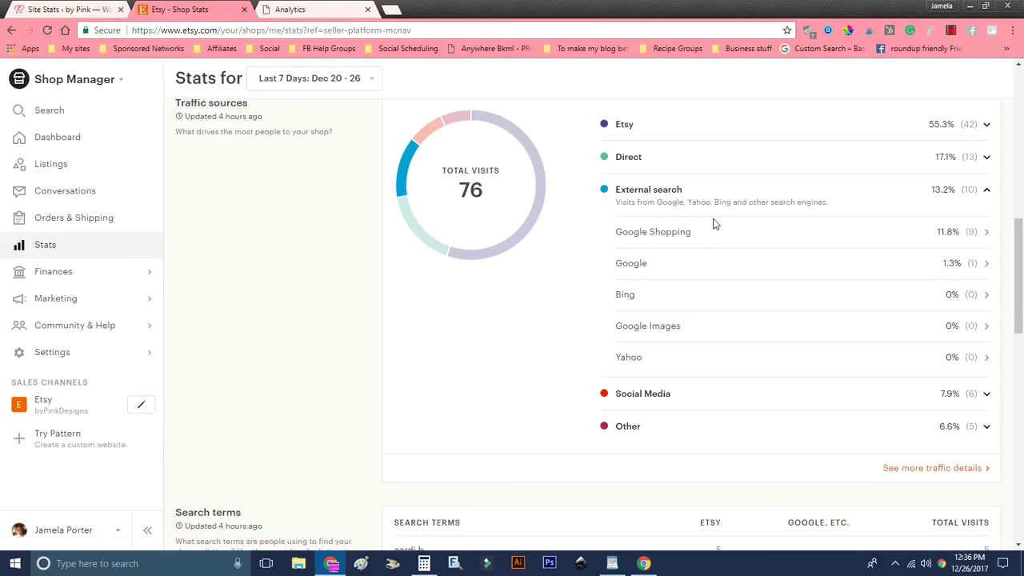
left_click(989, 192)
left_click(989, 224)
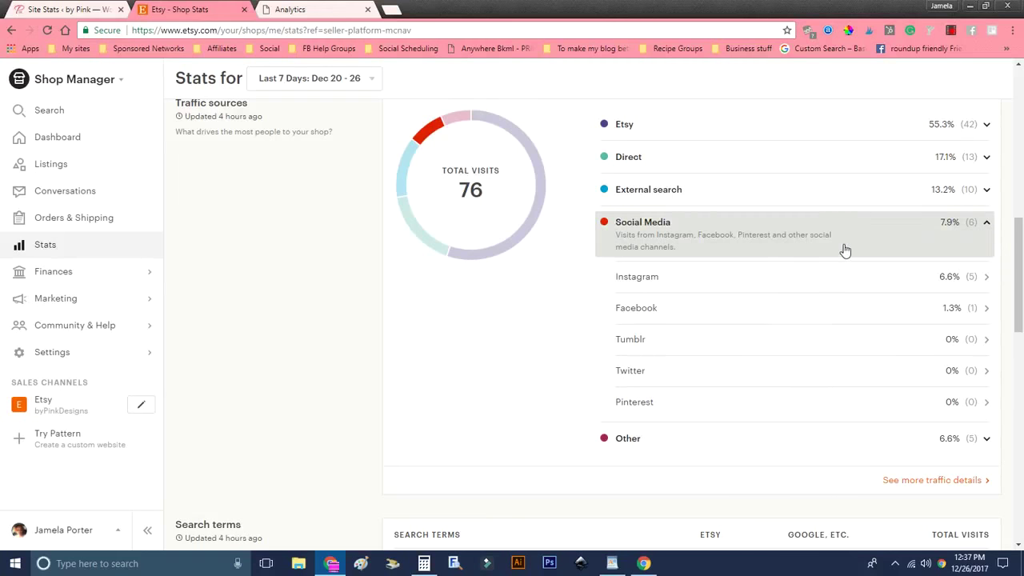
left_click(989, 227)
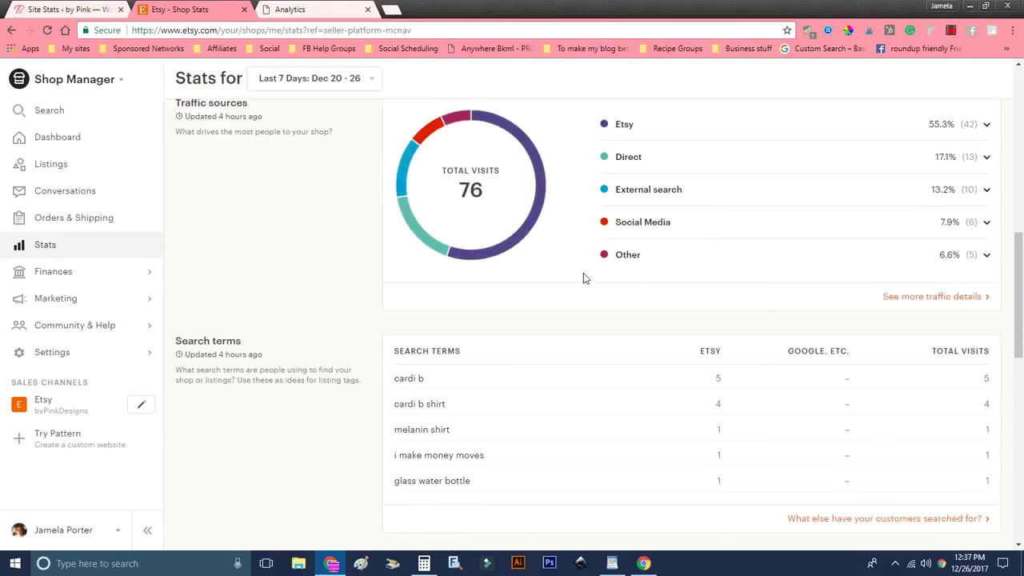
Review the shop's search terms, referring websites, pages viewed and stats help sections, and return to the traffic overview
scroll(583, 273, "down", 1)
scroll(583, 273, "down", 1)
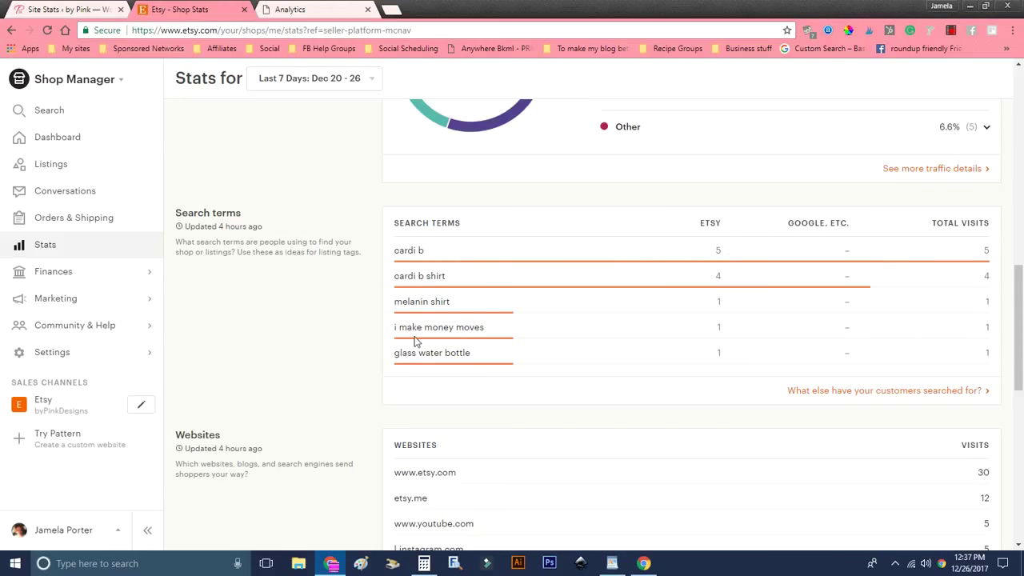
scroll(526, 352, "down", 3)
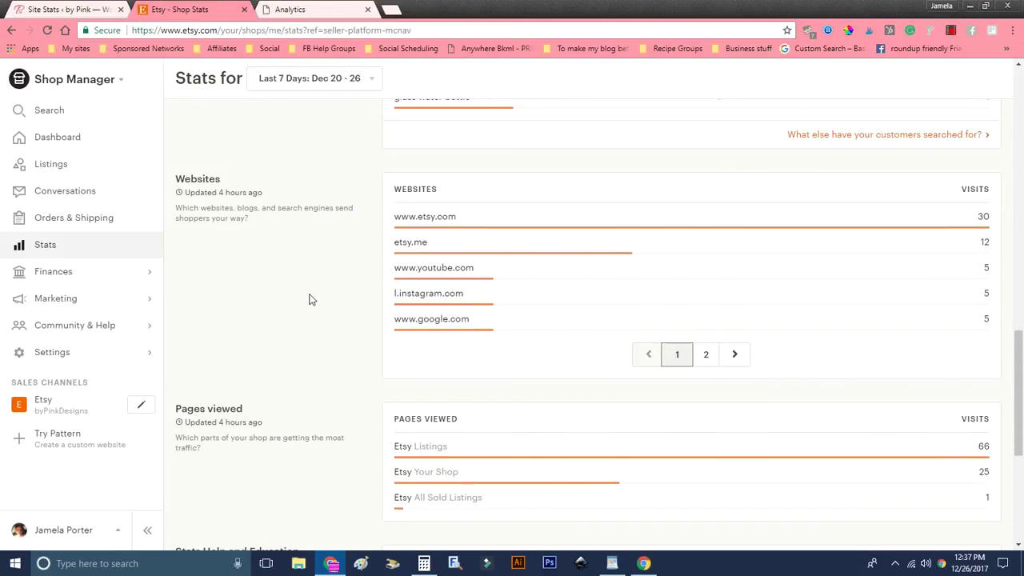
scroll(312, 298, "down", 2)
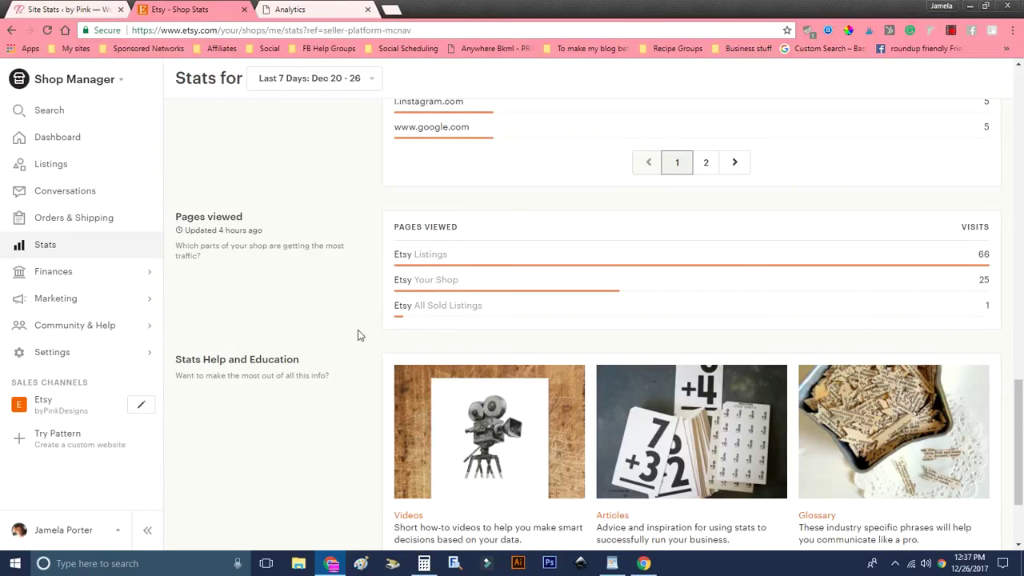
scroll(356, 336, "down", 2)
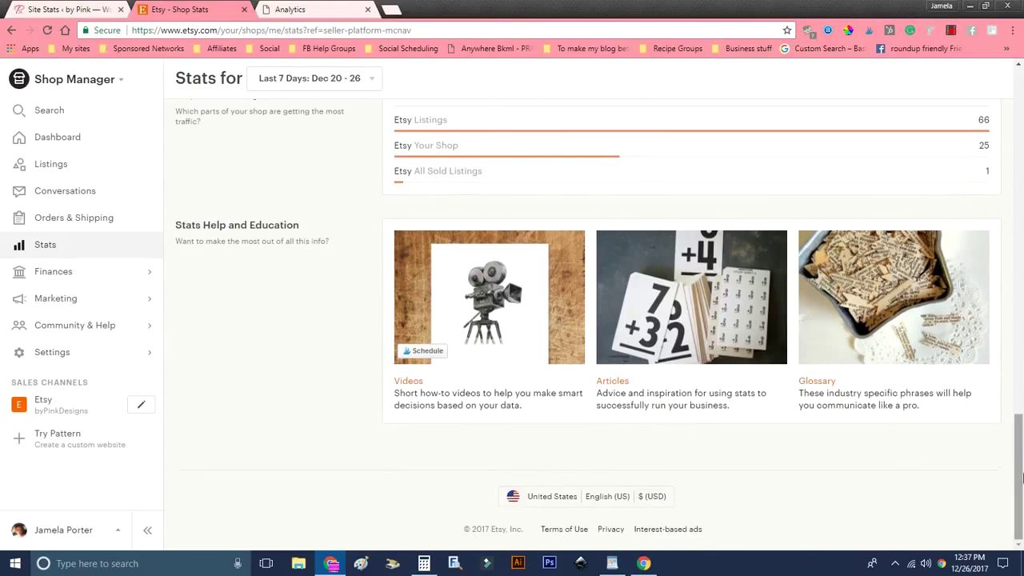
scroll(1022, 430, "up", 1)
left_click_drag(1021, 430, 1021, 107)
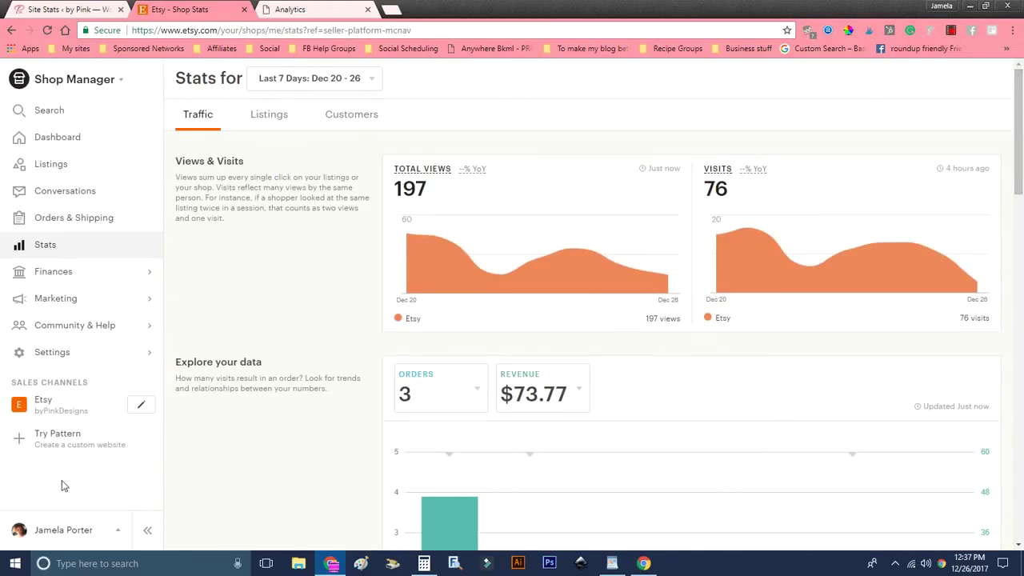
Open the Listings stats and look over the most visited listings
left_click(269, 116)
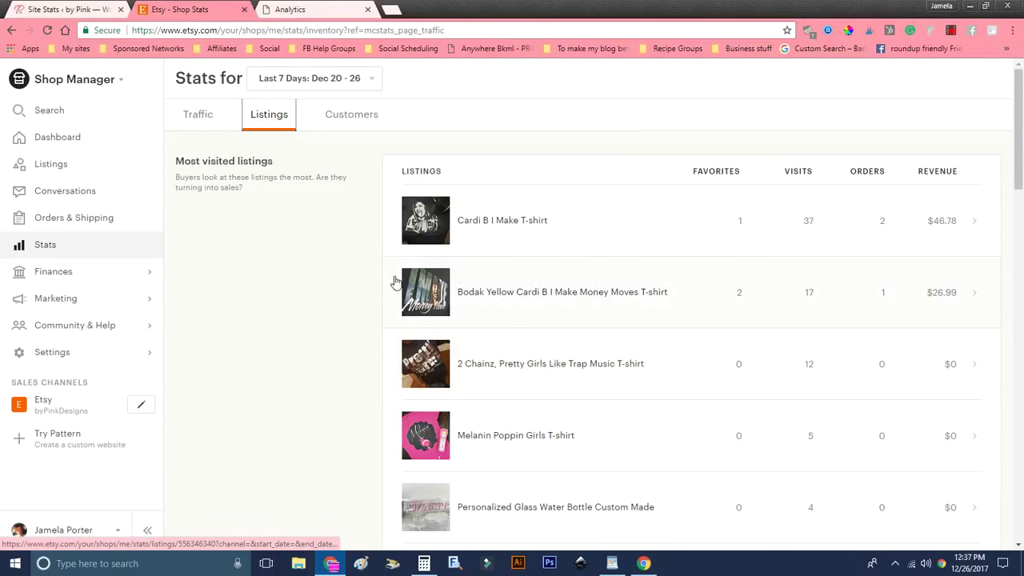
scroll(692, 262, "down", 1)
scroll(690, 258, "up", 1)
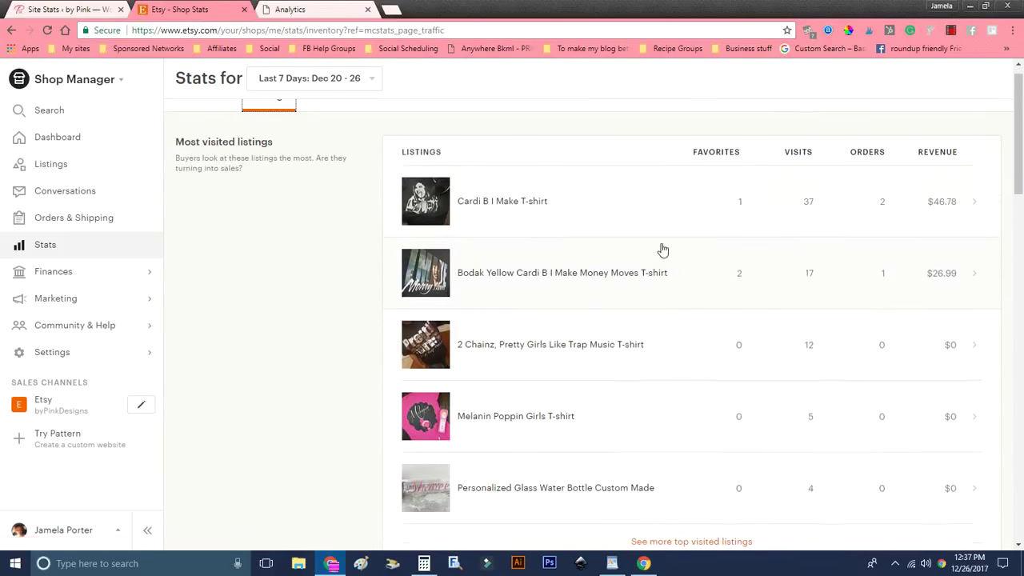
Open the Cardi B I Make T-shirt listing's stats and review its improvement suggestions, traffic sources and search terms
left_click(499, 228)
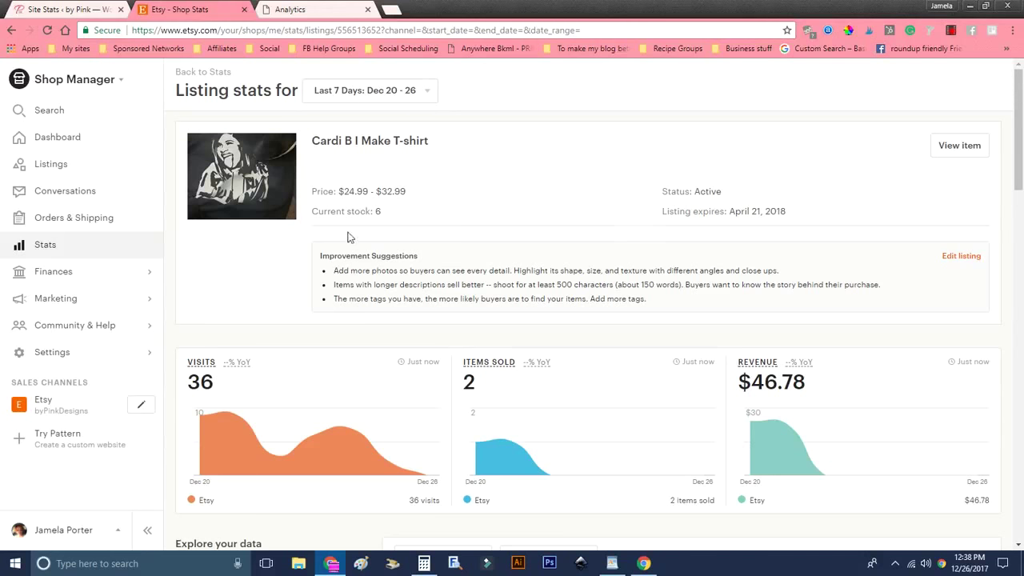
scroll(347, 237, "down", 1)
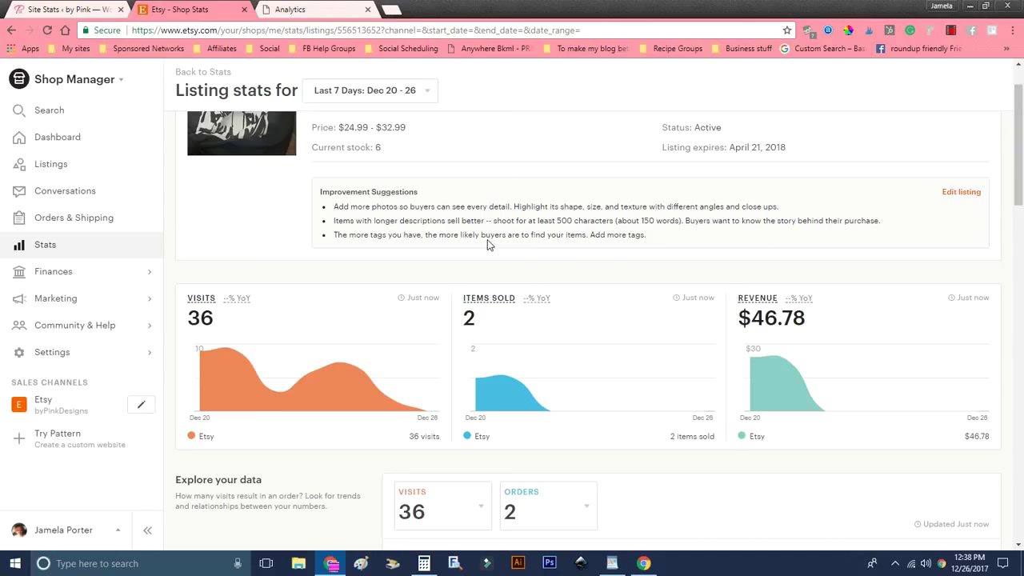
scroll(487, 244, "down", 7)
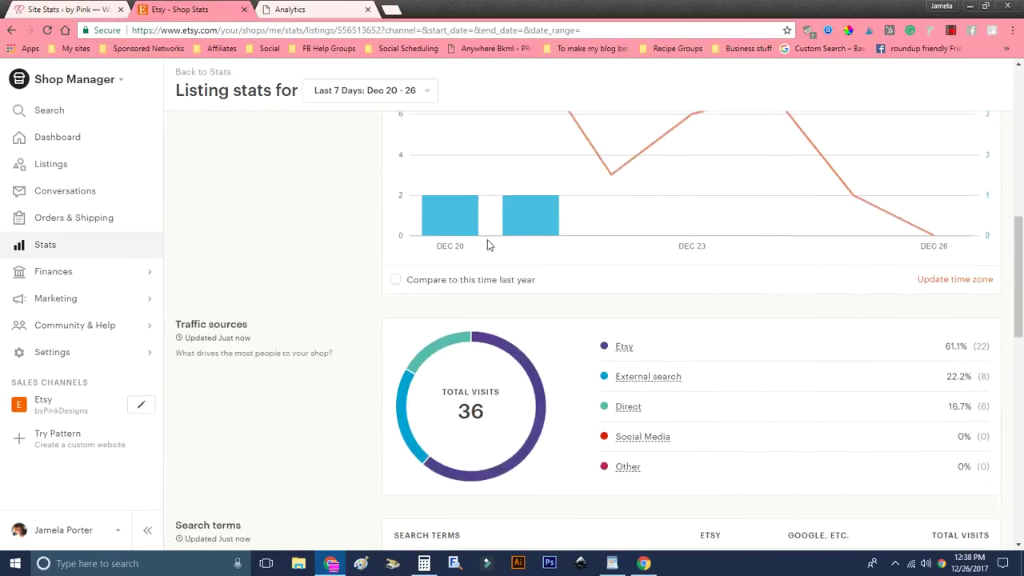
scroll(487, 244, "down", 2)
scroll(488, 245, "down", 4)
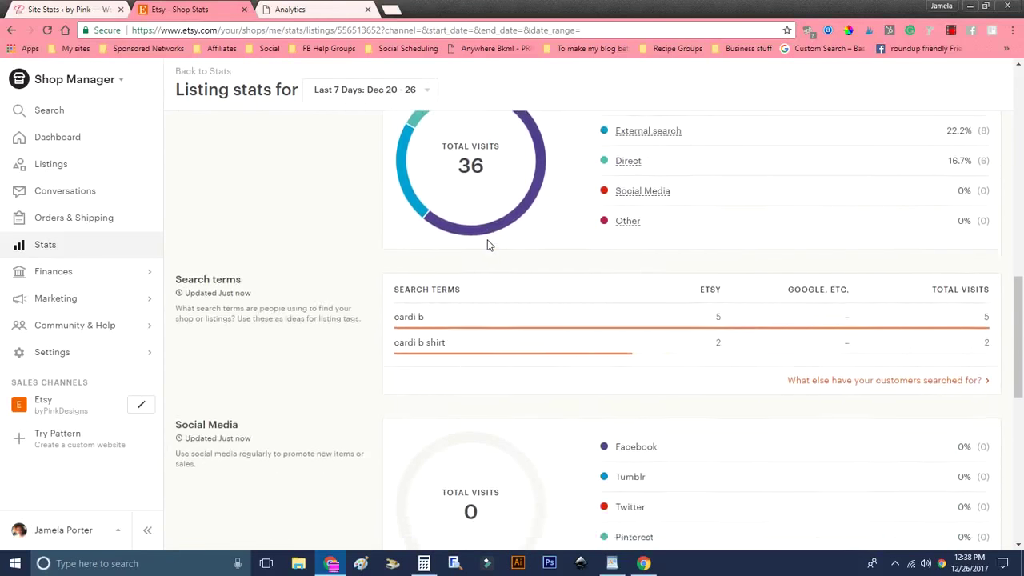
scroll(489, 245, "up", 5)
scroll(488, 239, "up", 10)
Go back to the Listings stats and compare the most visited and least visited listings
key("alt+Left")
scroll(567, 301, "down", 3)
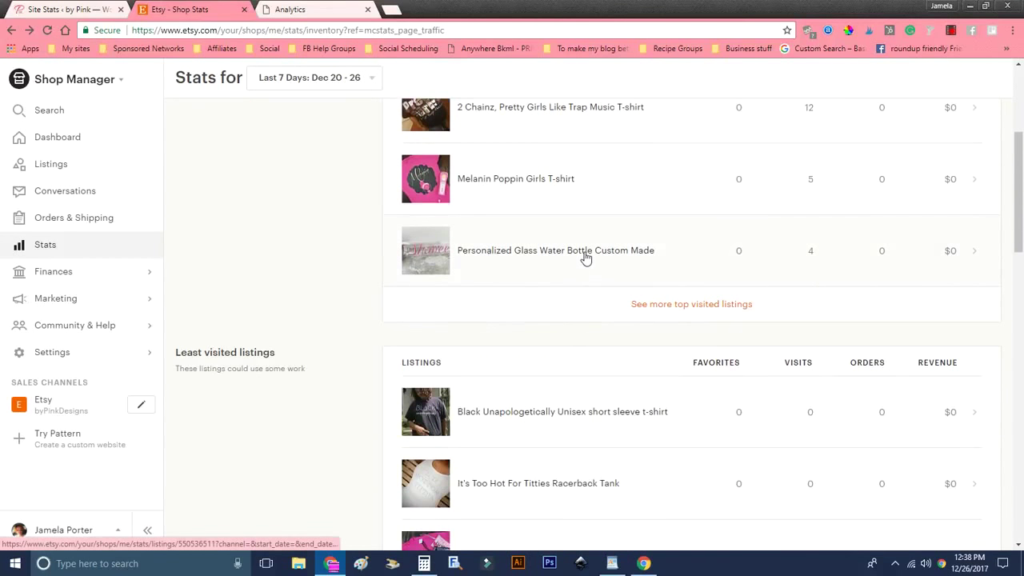
scroll(589, 276, "up", 3)
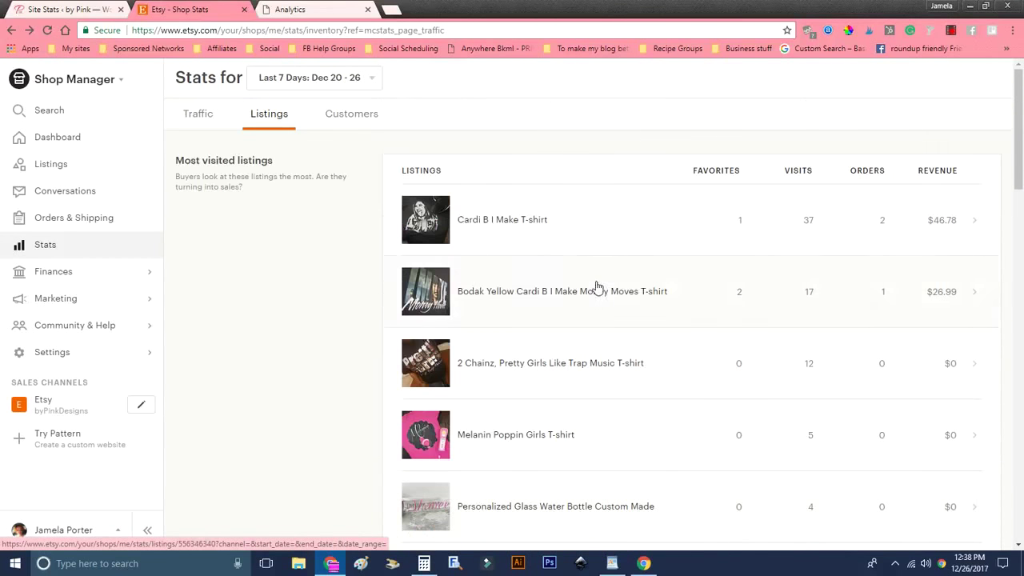
Check the Personalized Glass Water Bottle Custom Made listing's stats and improvement suggestions, and return to the most visited listings
scroll(788, 384, "down", 1)
scroll(788, 392, "down", 4)
left_click(536, 192)
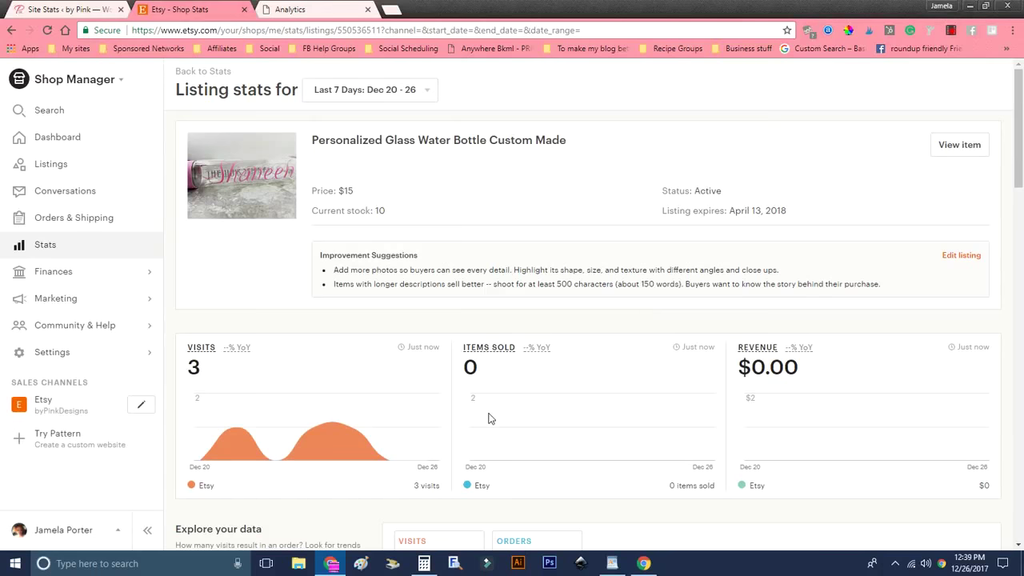
scroll(490, 416, "down", 3)
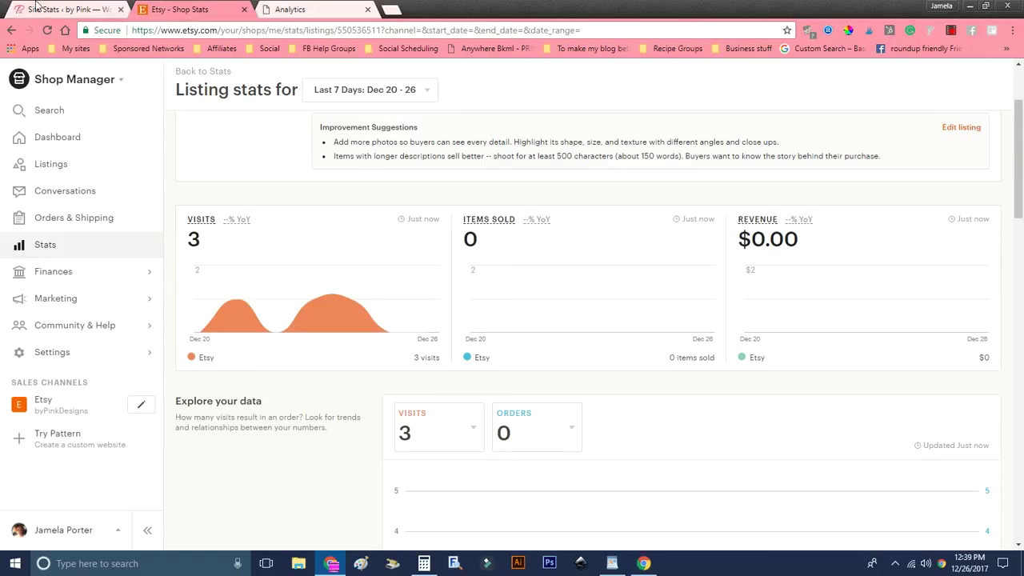
left_click(13, 37)
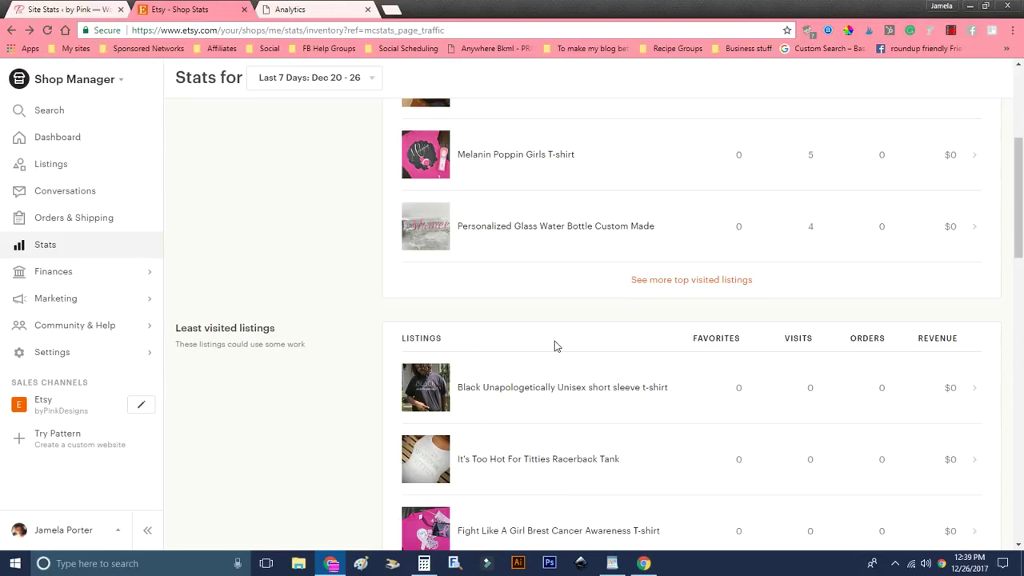
left_click_drag(1018, 168, 1021, 92)
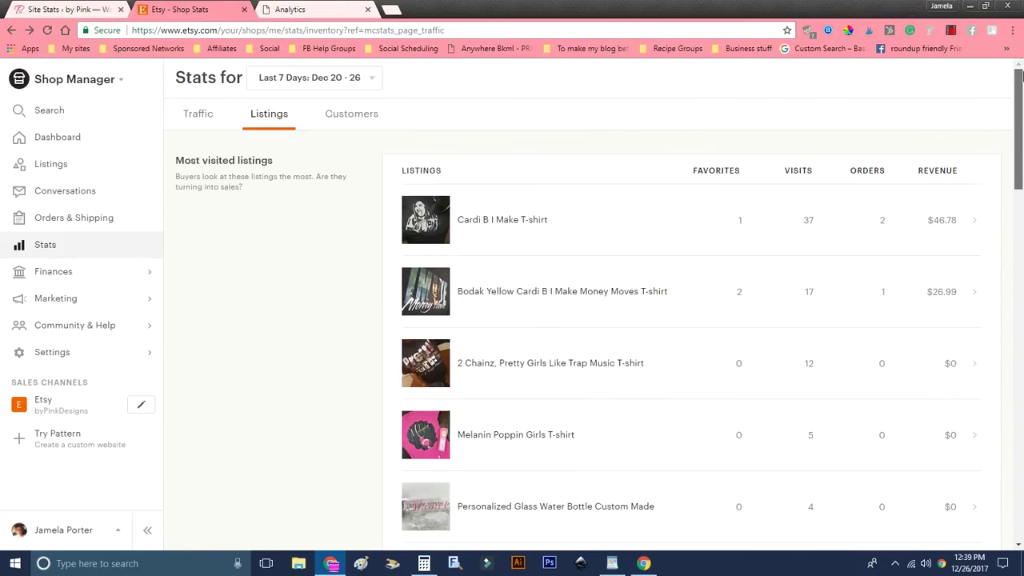
Open the Customers stats and browse the first two pages of other searches by customers
left_click(358, 120)
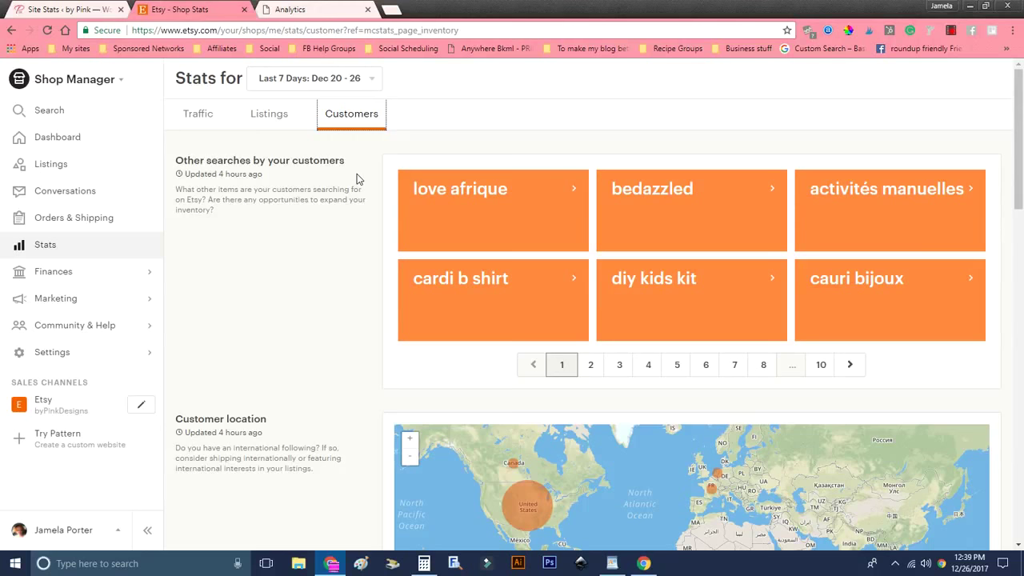
scroll(359, 196, "down", 2)
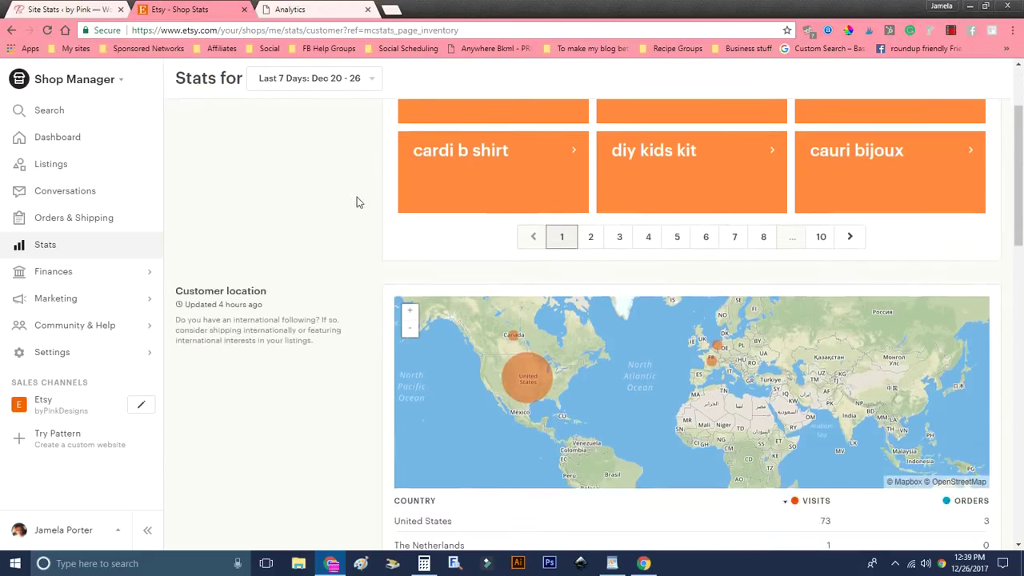
scroll(356, 201, "up", 1)
scroll(356, 197, "up", 1)
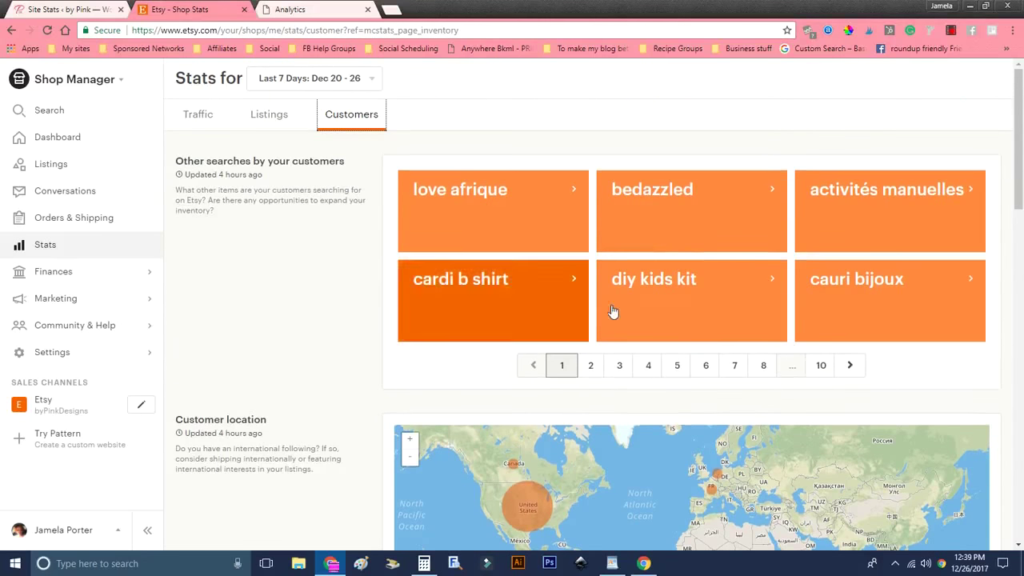
left_click(850, 366)
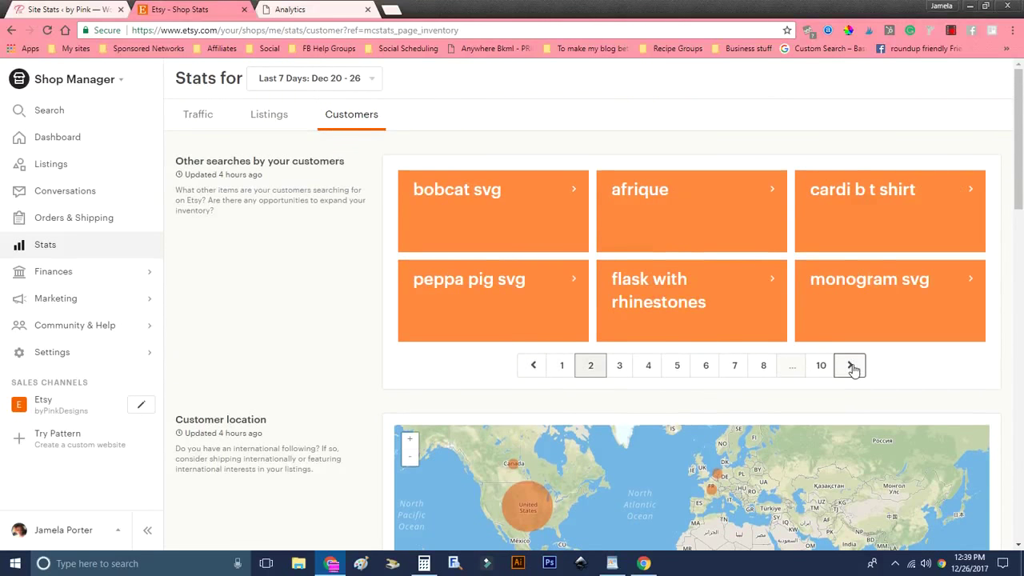
left_click(531, 365)
left_click(853, 368)
Look over the Etsy search results for "afrique" and return to the first page of customer searches in the shop stats
left_click(712, 221)
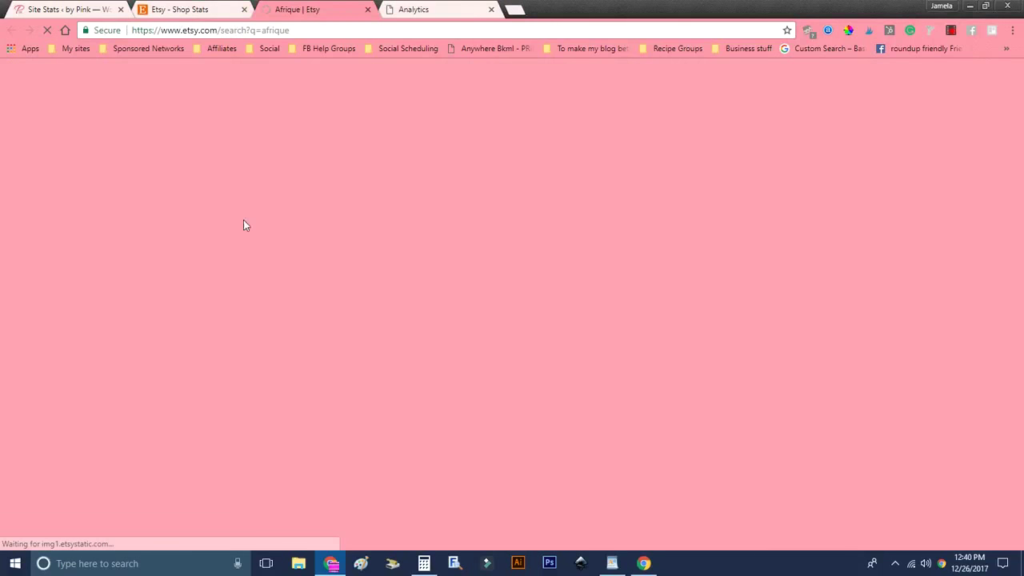
scroll(840, 204, "down", 3)
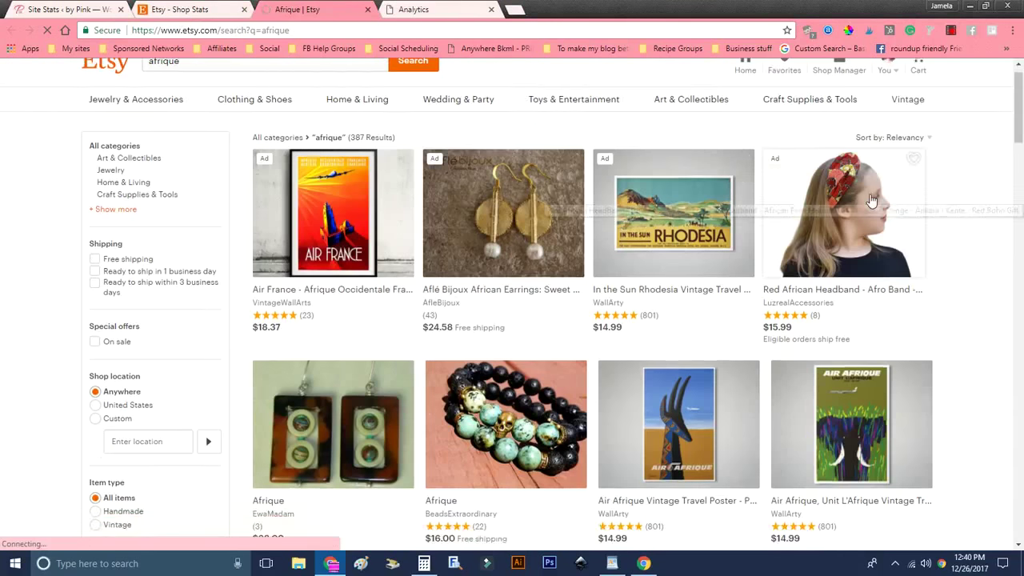
scroll(872, 207, "down", 8)
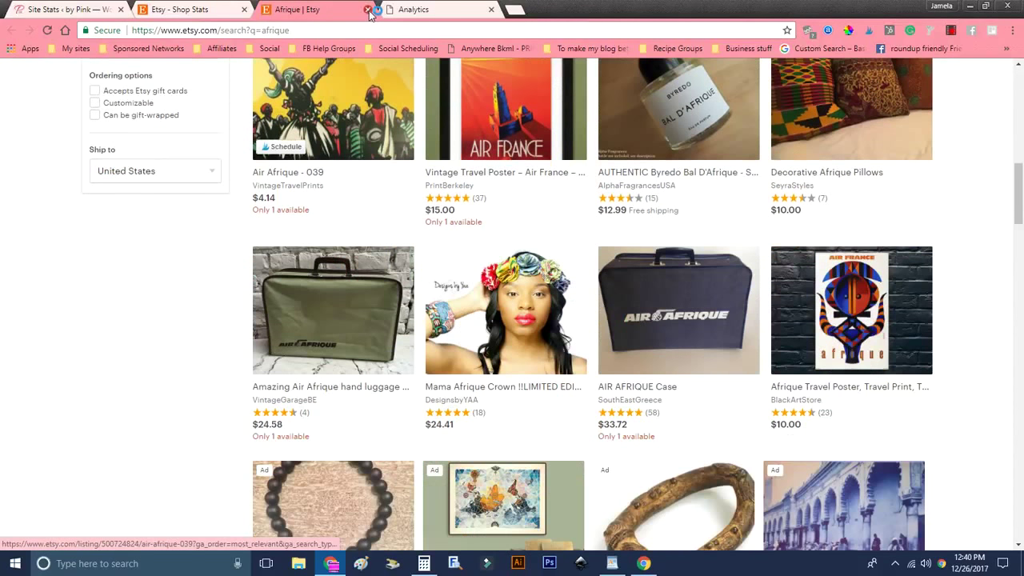
left_click(188, 9)
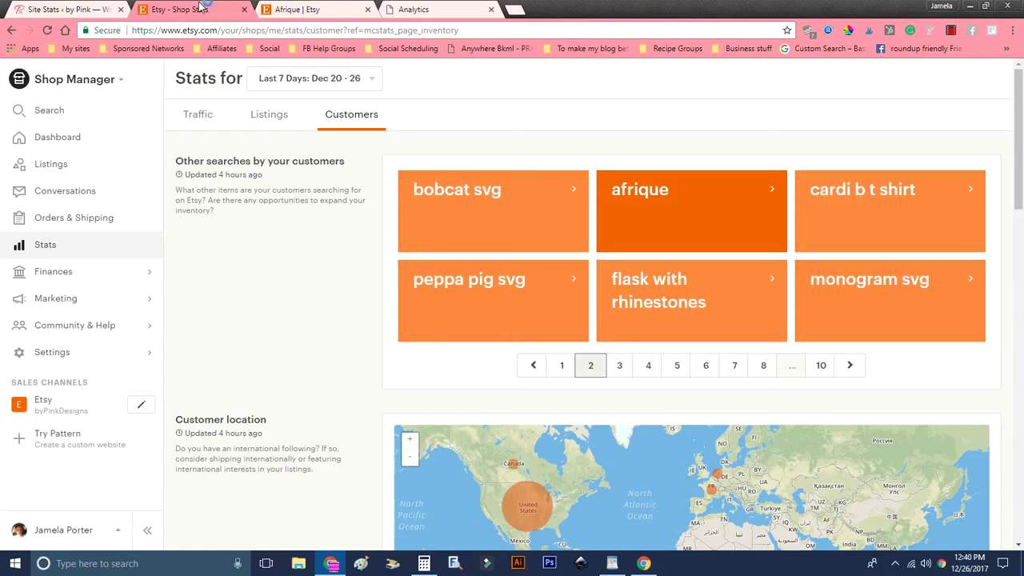
left_click(563, 367)
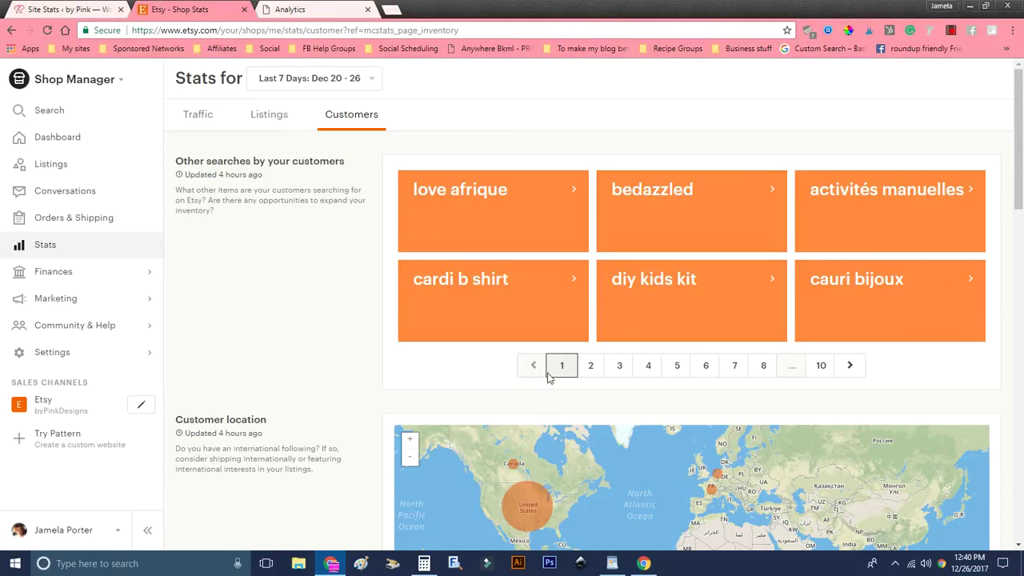
Open the customer search "cardi b shirt", look through the competing T-shirt listings, and return to the Customers stats
left_click(489, 295)
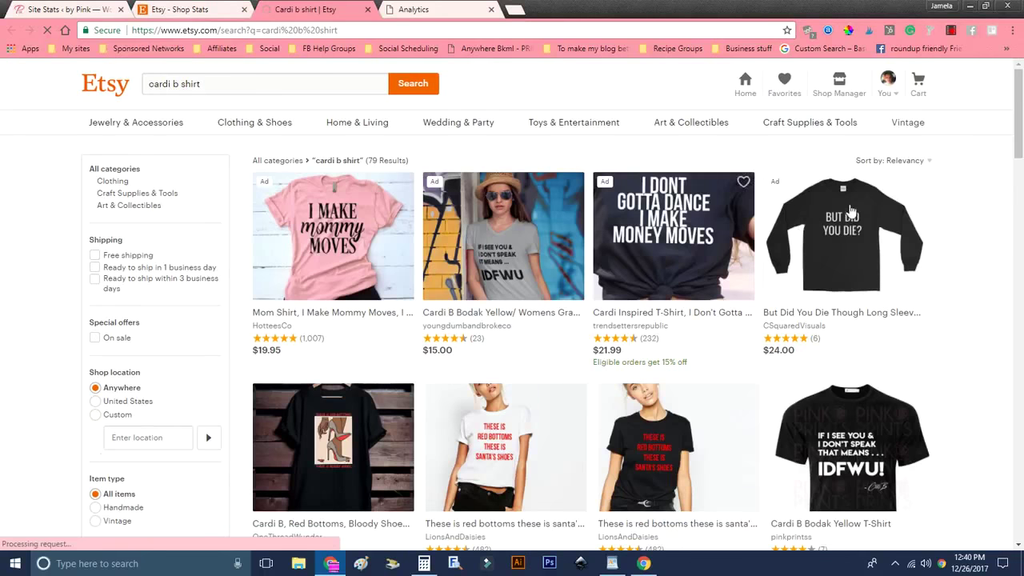
scroll(905, 216, "down", 2)
scroll(905, 216, "down", 5)
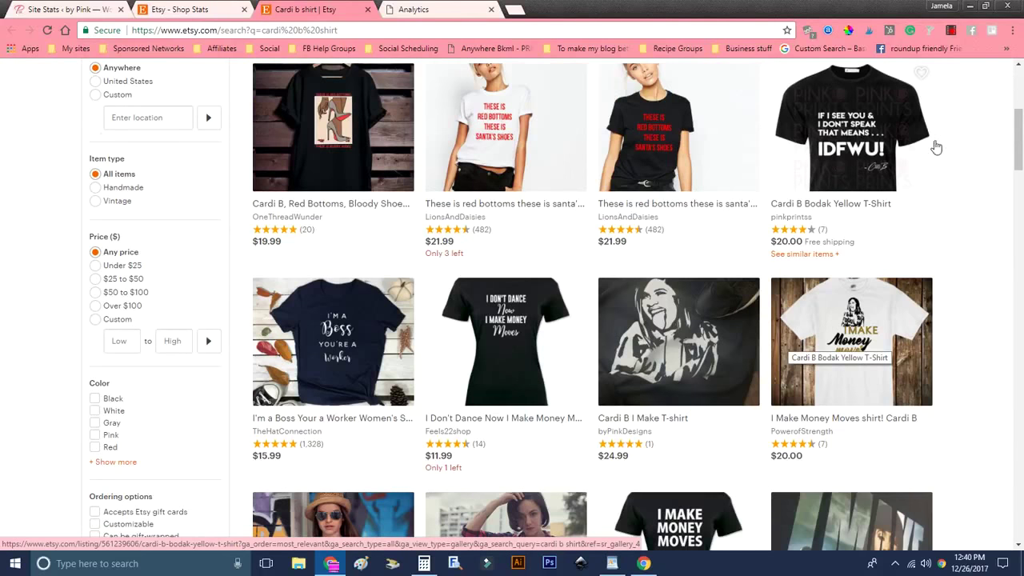
scroll(962, 157, "down", 2)
scroll(963, 156, "down", 2)
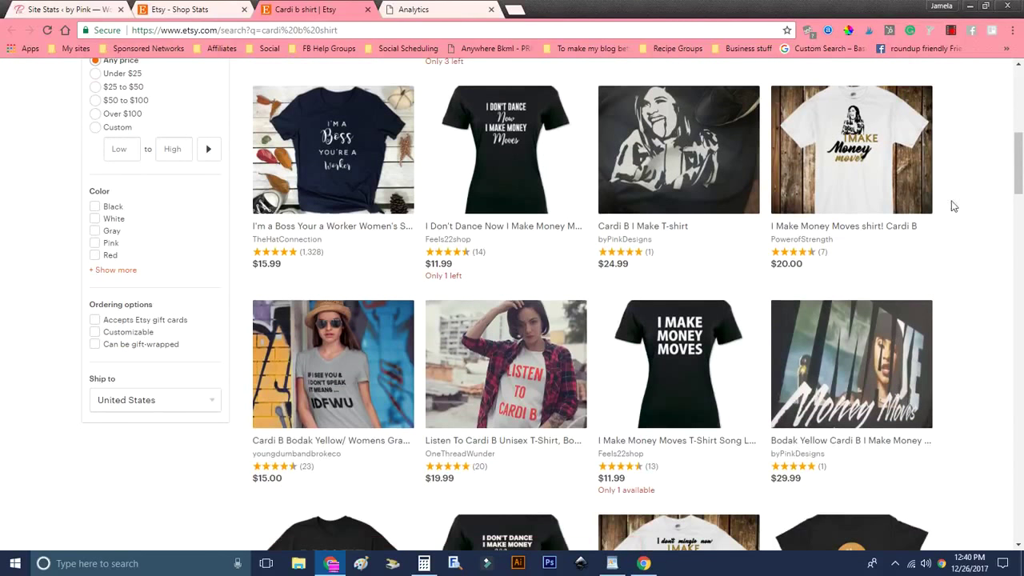
scroll(973, 190, "down", 10)
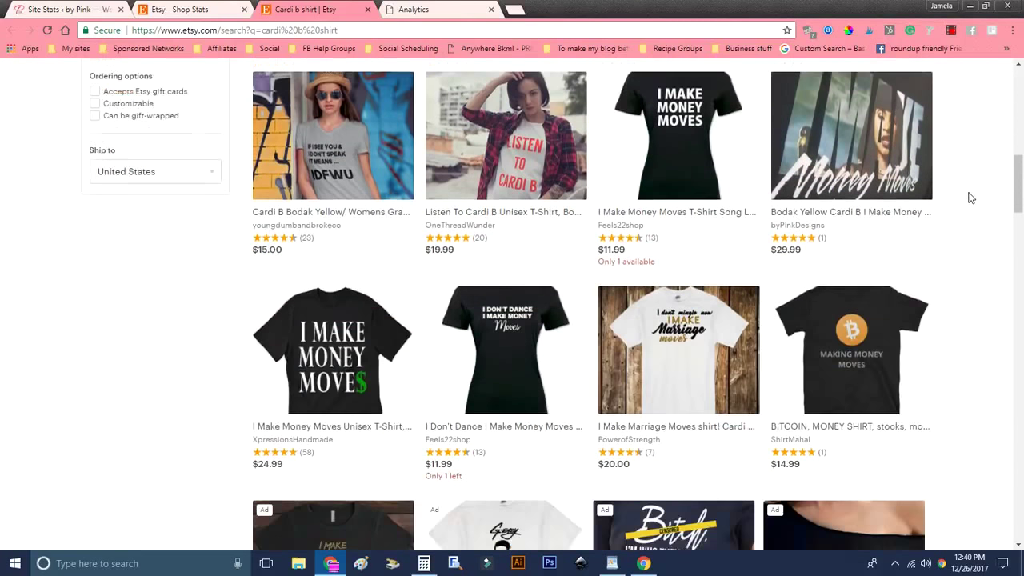
scroll(971, 198, "down", 6)
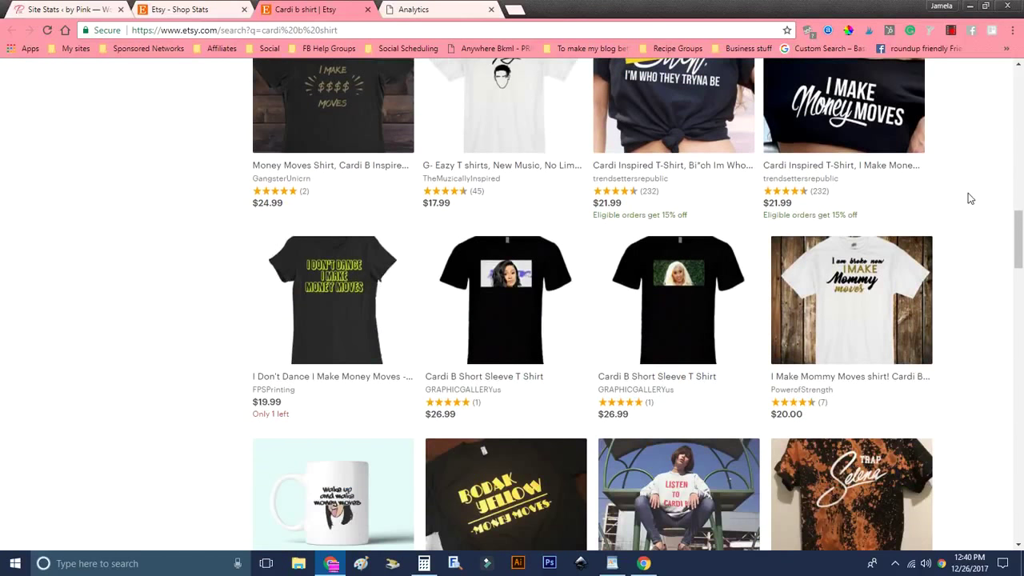
scroll(971, 198, "down", 6)
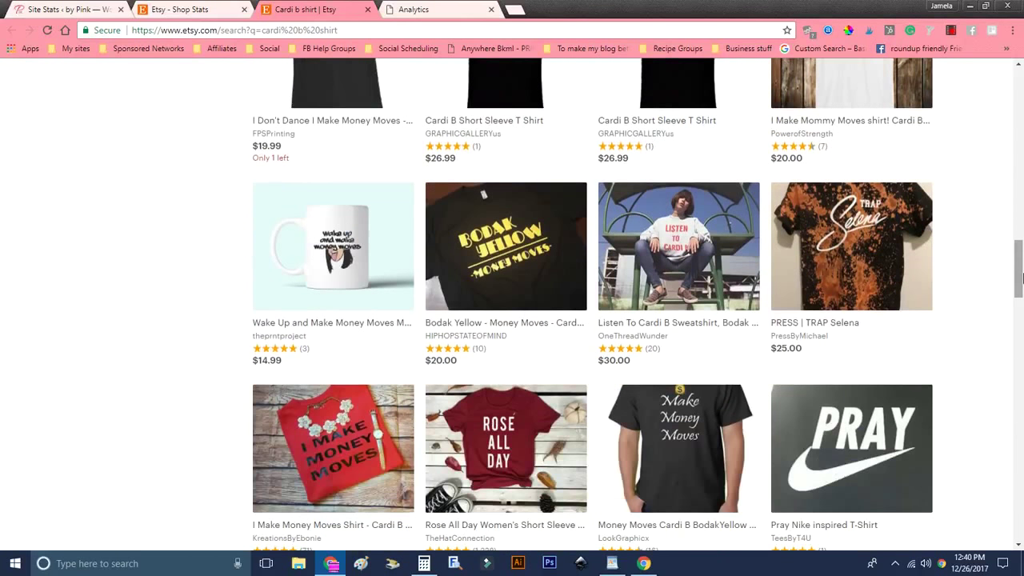
left_click_drag(1019, 277, 1020, 314)
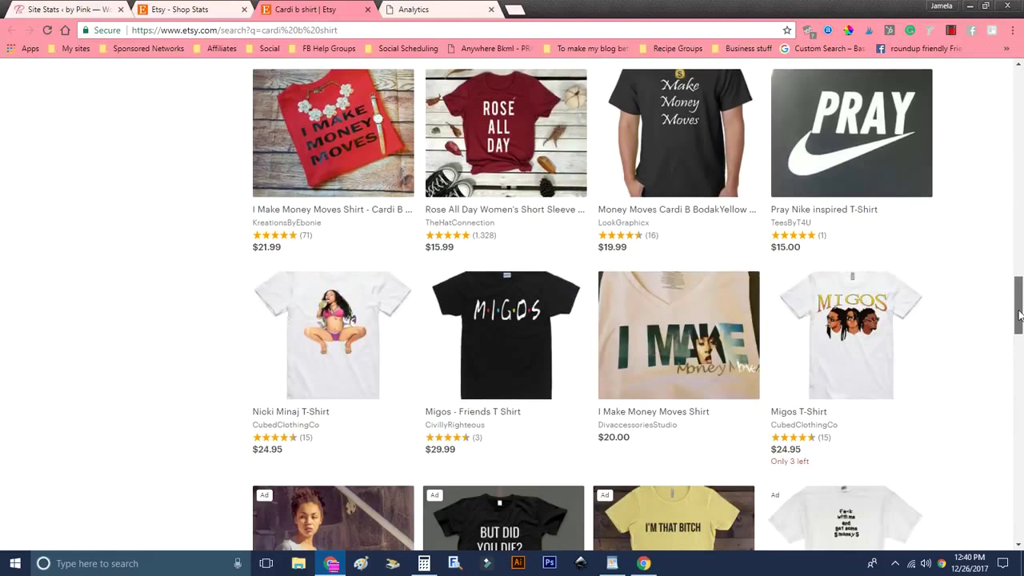
left_click(189, 20)
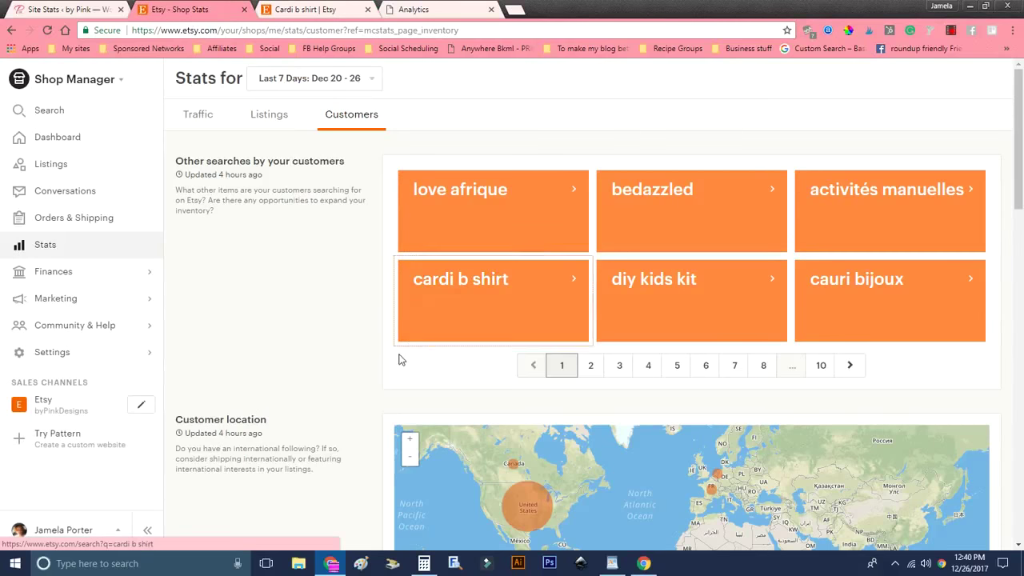
Review the customer location and device usage sections, and return to the Traffic stats
scroll(429, 318, "down", 3)
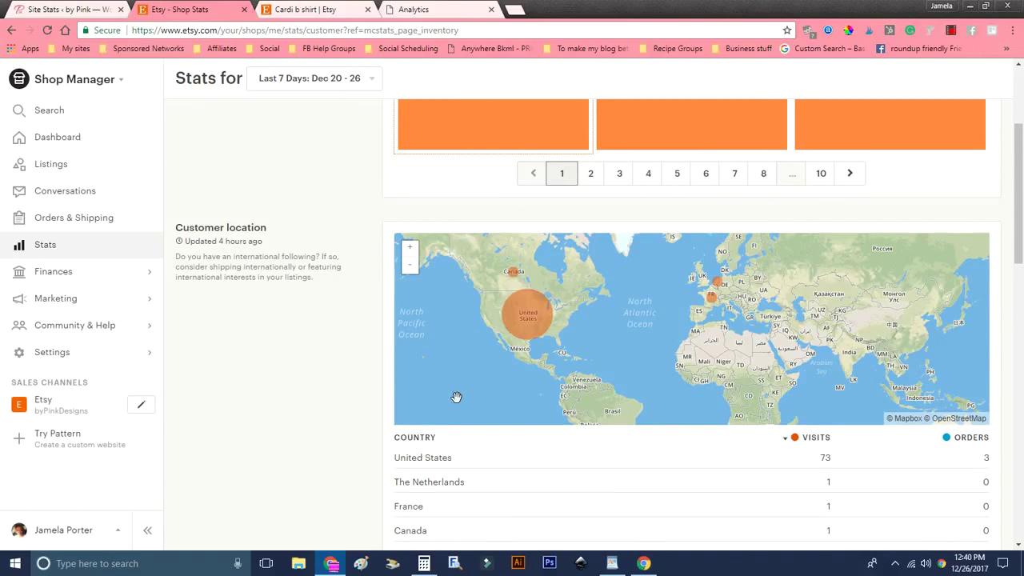
scroll(324, 404, "down", 6)
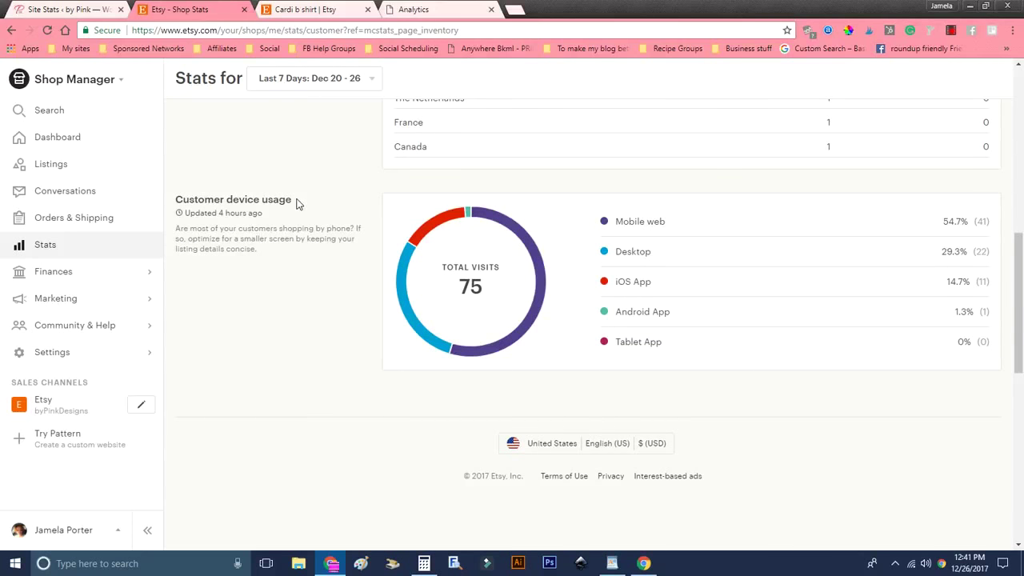
scroll(296, 204, "down", 4)
scroll(296, 206, "up", 11)
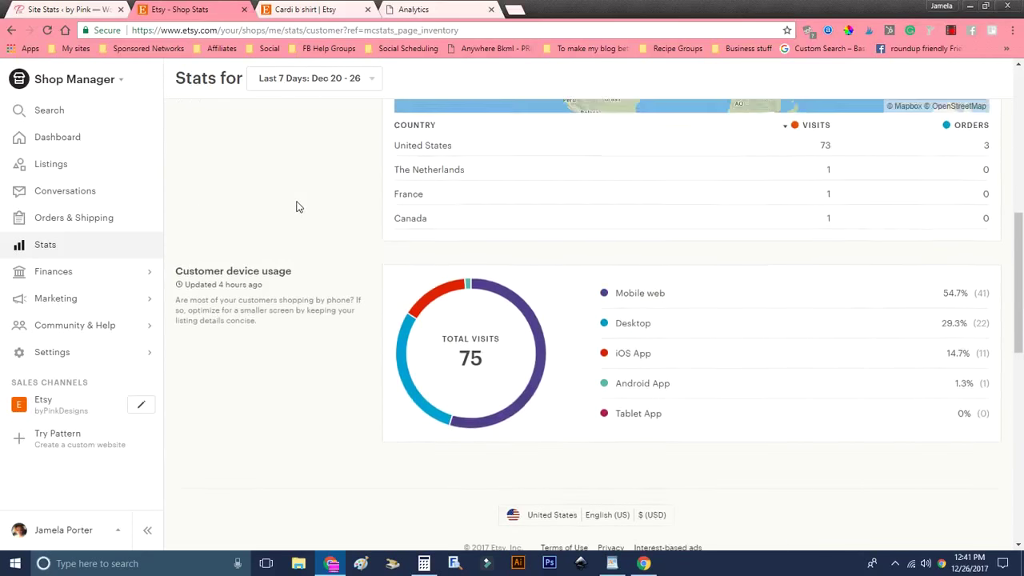
scroll(296, 206, "up", 1)
left_click(198, 115)
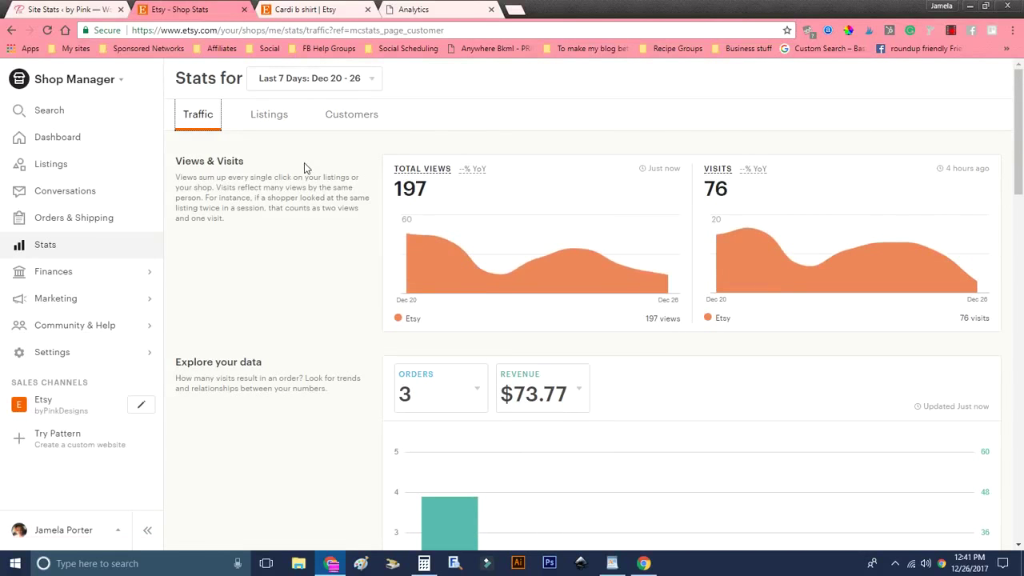
Revisit the "cardi b shirt" search results to compare more listings, and close them to return to the shop's Traffic stats
left_click(334, 9)
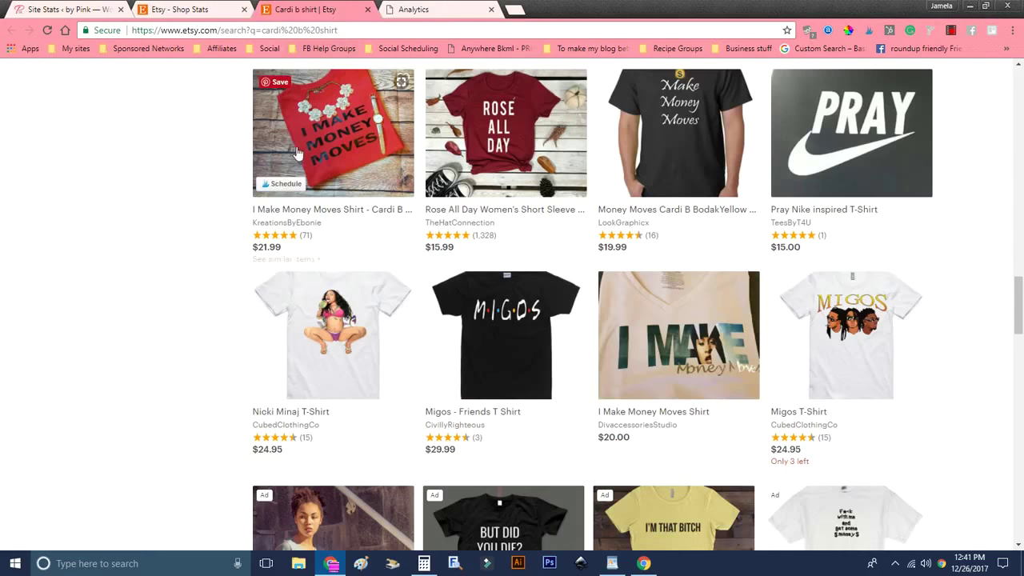
scroll(241, 190, "down", 2)
scroll(241, 191, "down", 3)
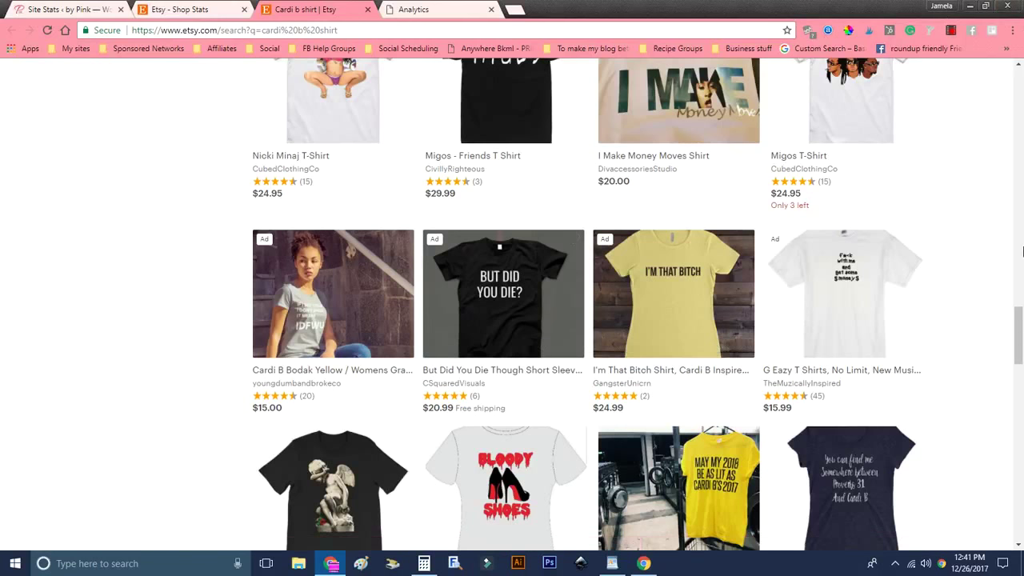
left_click_drag(1020, 345, 1020, 344)
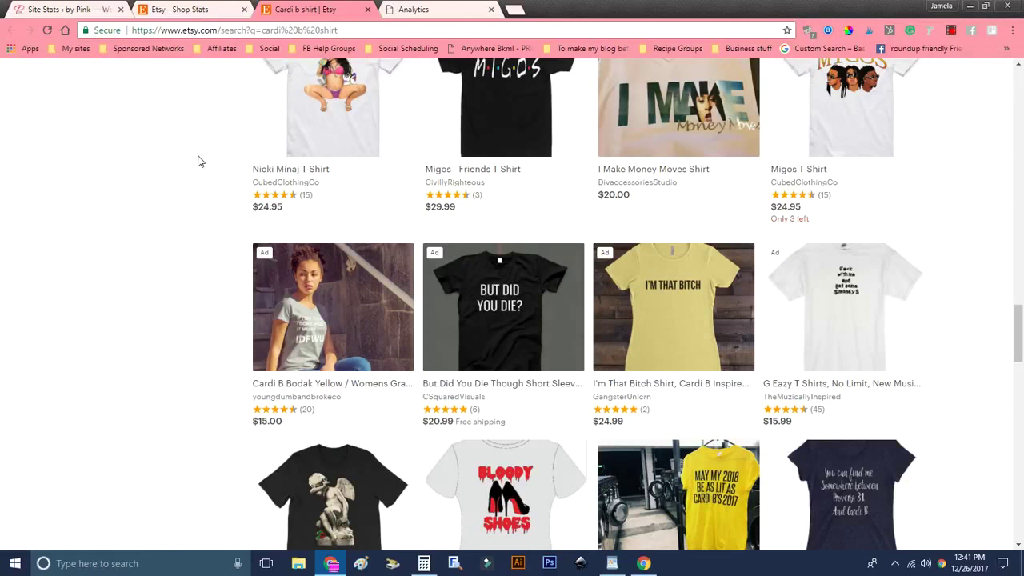
scroll(199, 161, "up", 8)
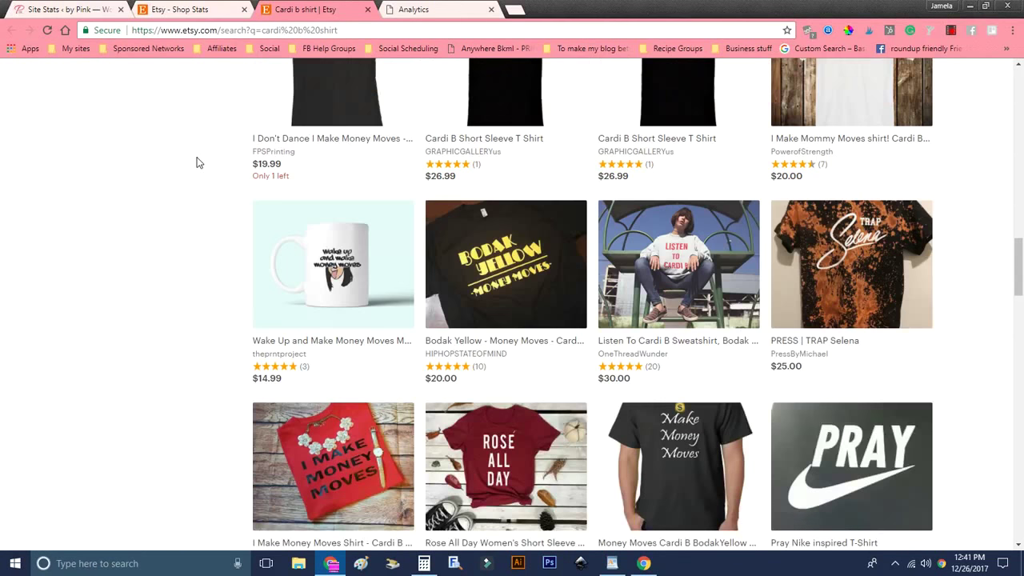
scroll(199, 162, "up", 7)
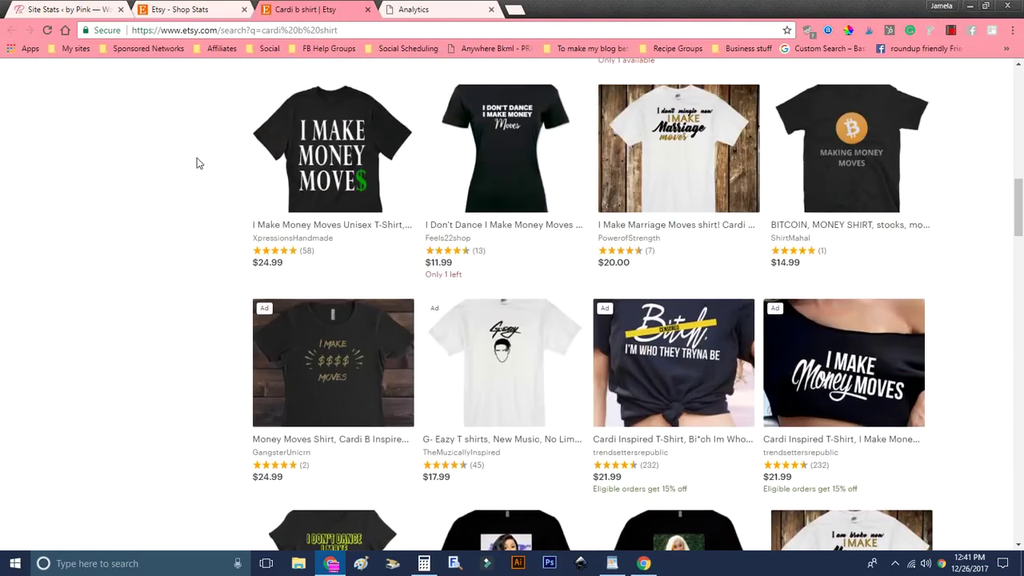
scroll(199, 162, "up", 5)
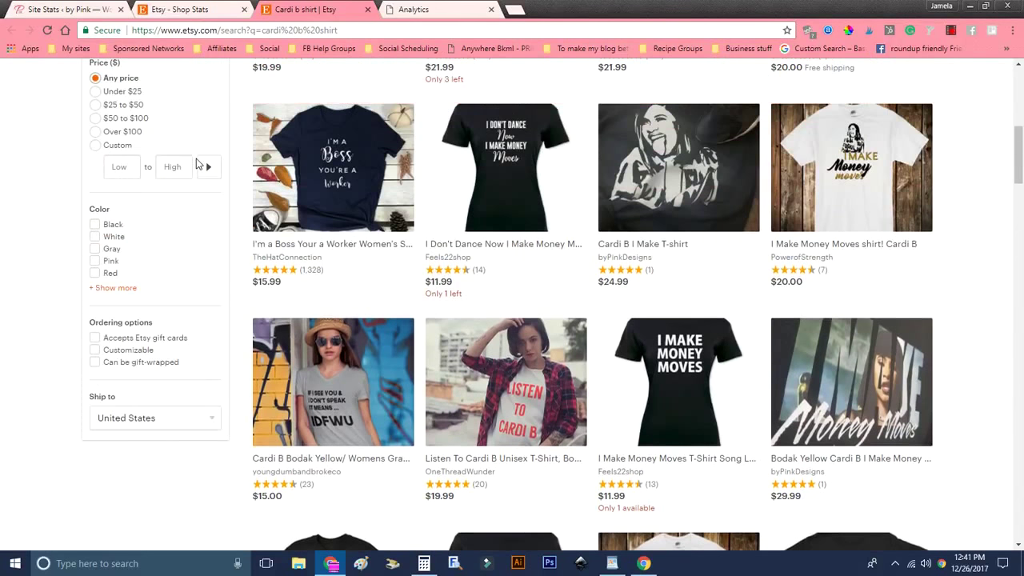
left_click(179, 10)
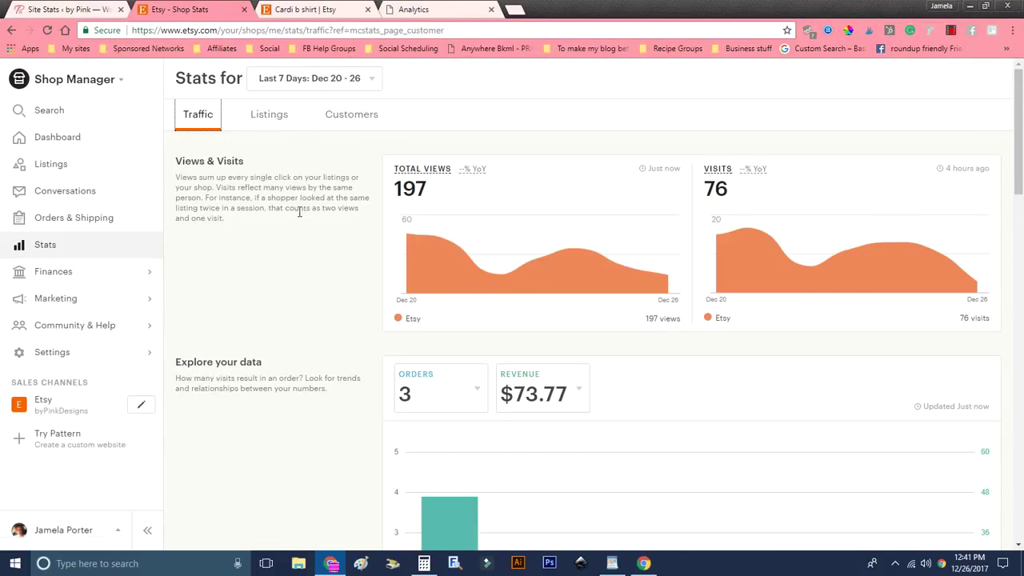
left_click(362, 11)
left_click(368, 9)
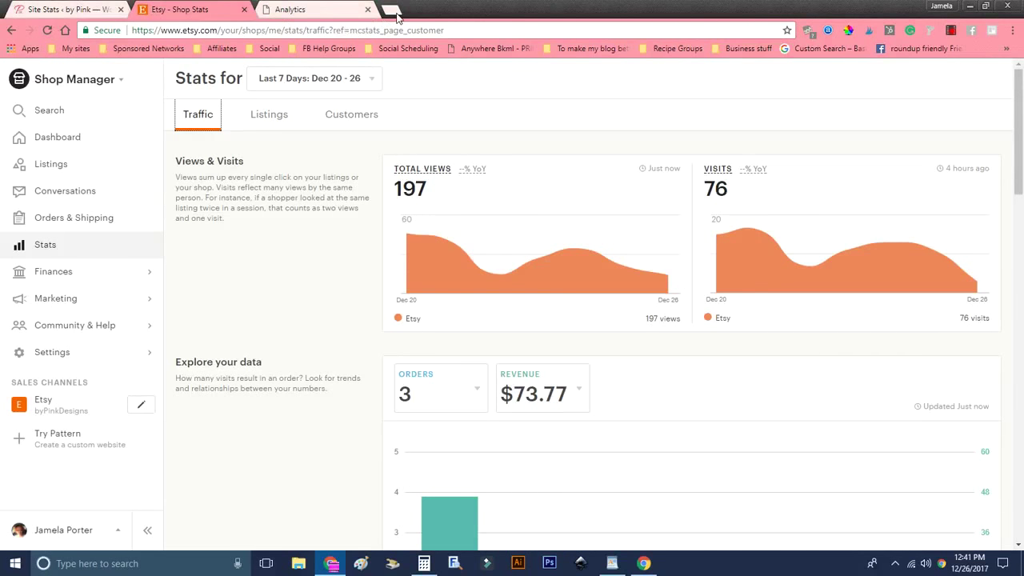
left_click(334, 564)
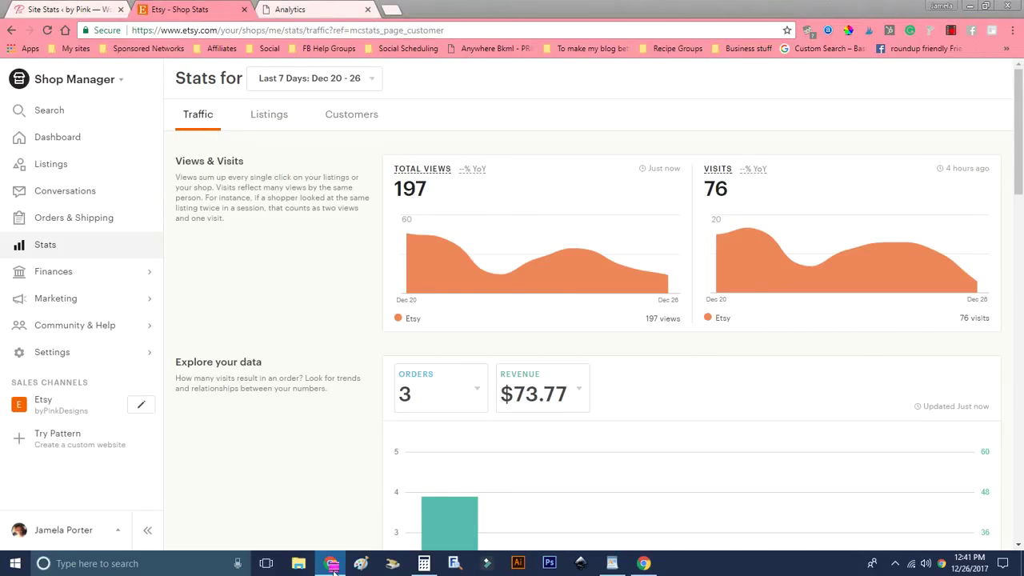
right_click(333, 564)
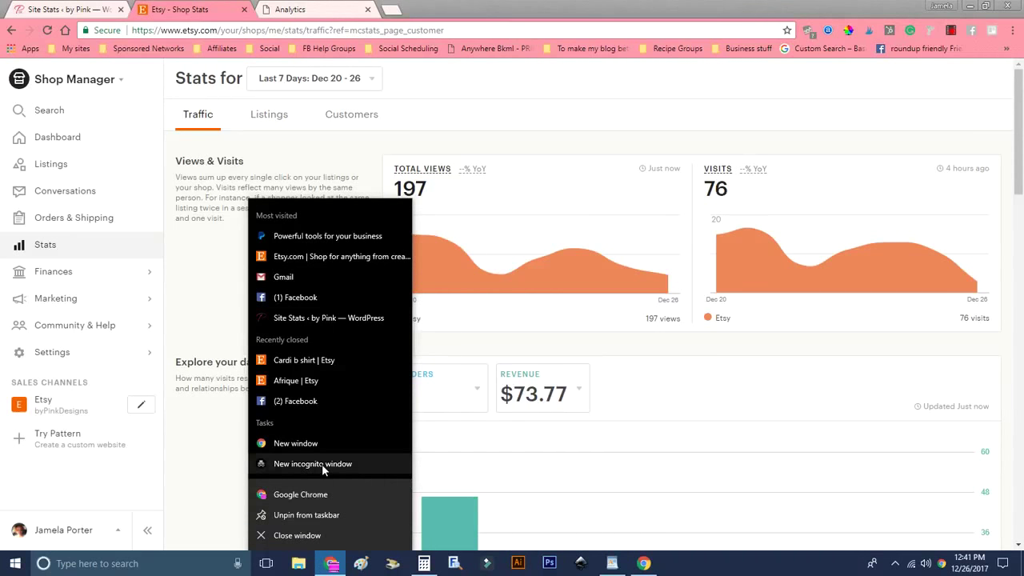
left_click(473, 92)
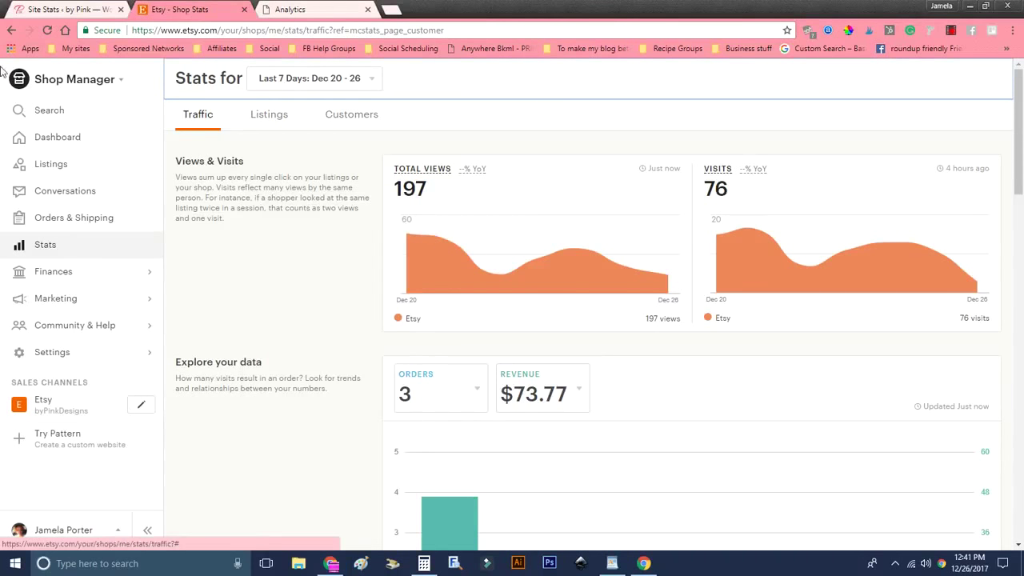
Check the by Pink blog's Site Stats, and start a Google Analytics sign-up to reach the new account form
left_click(46, 8)
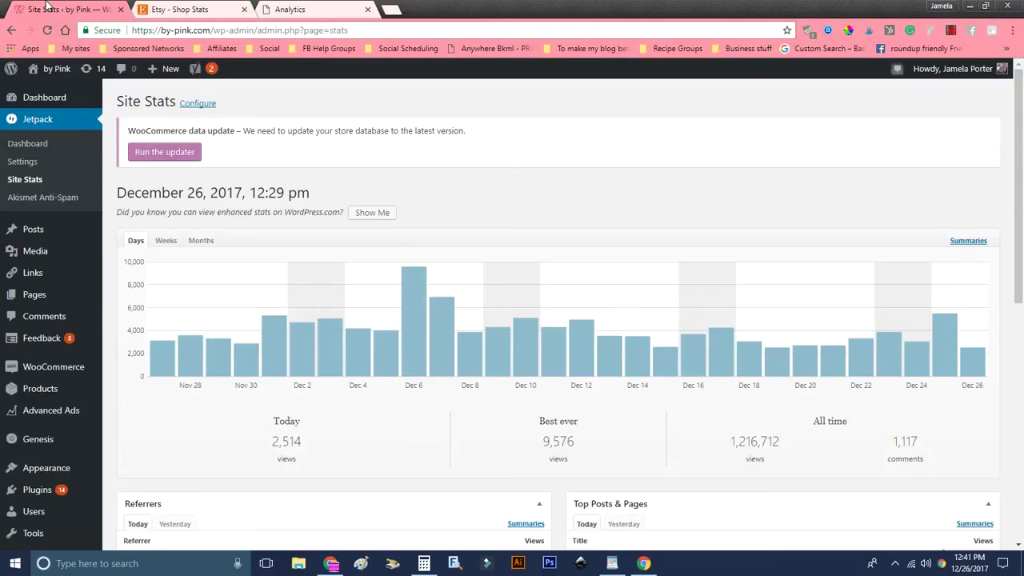
left_click(292, 10)
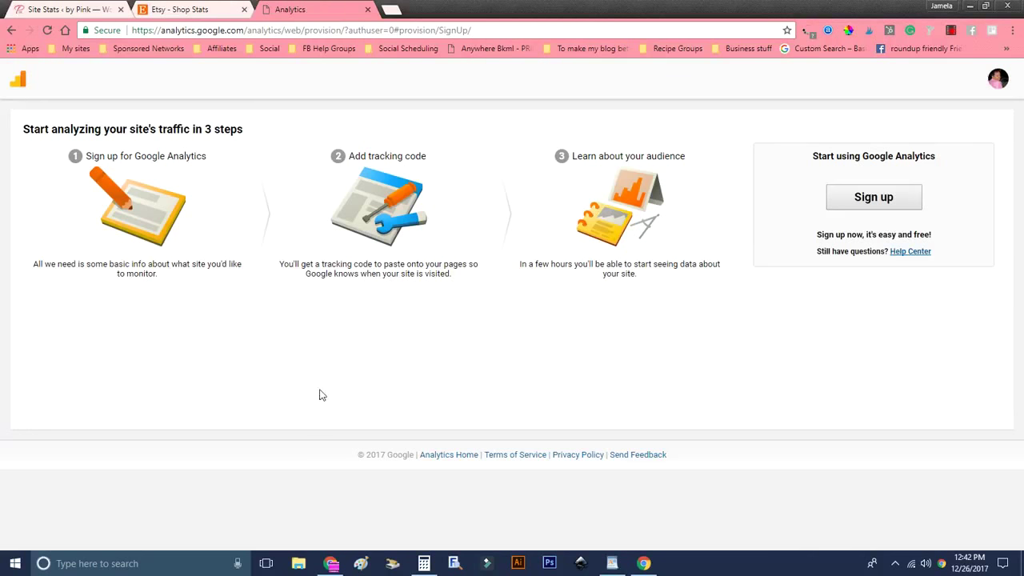
left_click(874, 197)
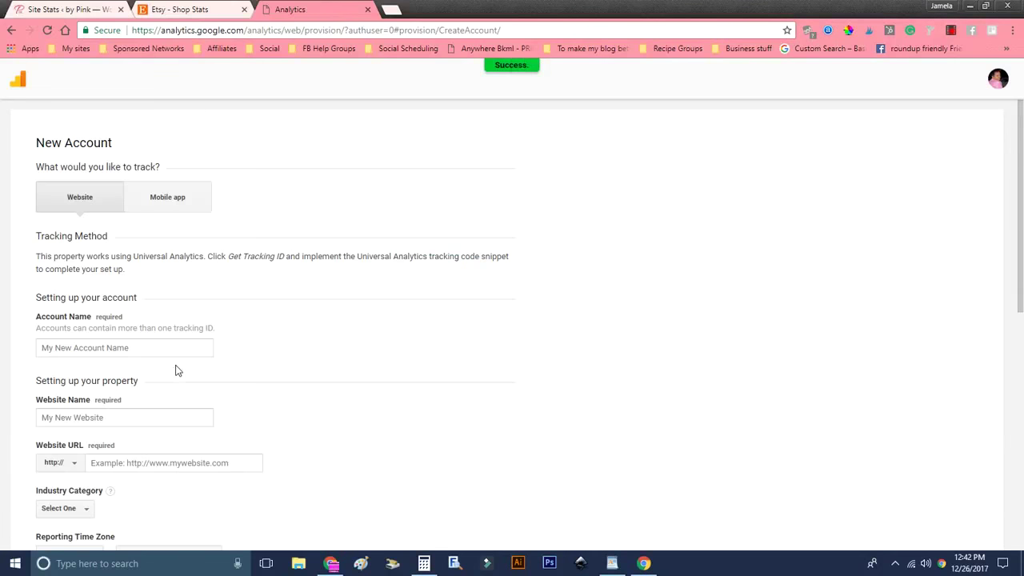
Name the new Analytics account "Designs by Pink" and the website "Designs by Pink Etsy"
scroll(168, 345, "down", 1)
left_click(161, 290)
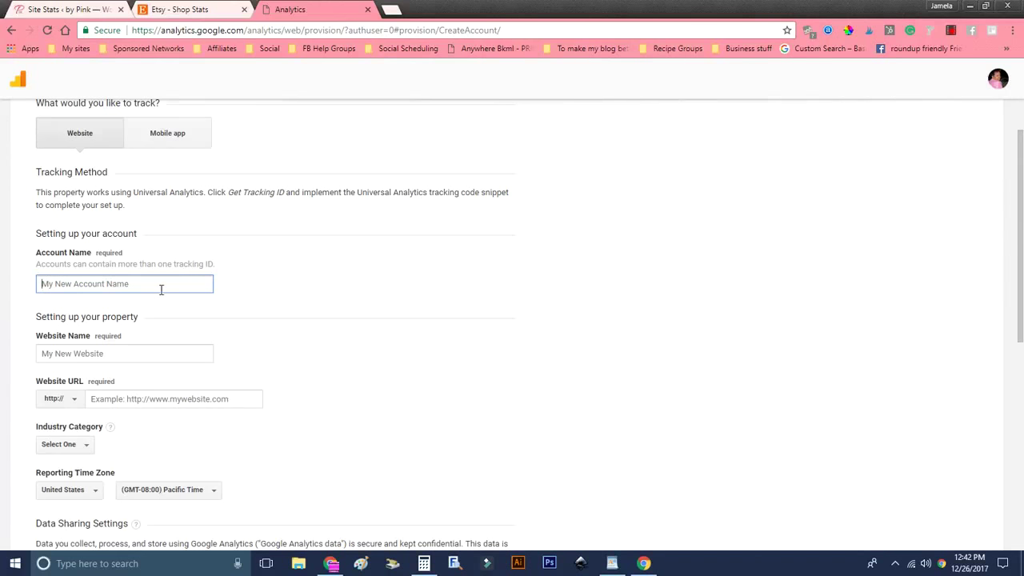
type("Designs by Pink")
scroll(272, 313, "down", 3)
scroll(273, 312, "down", 2)
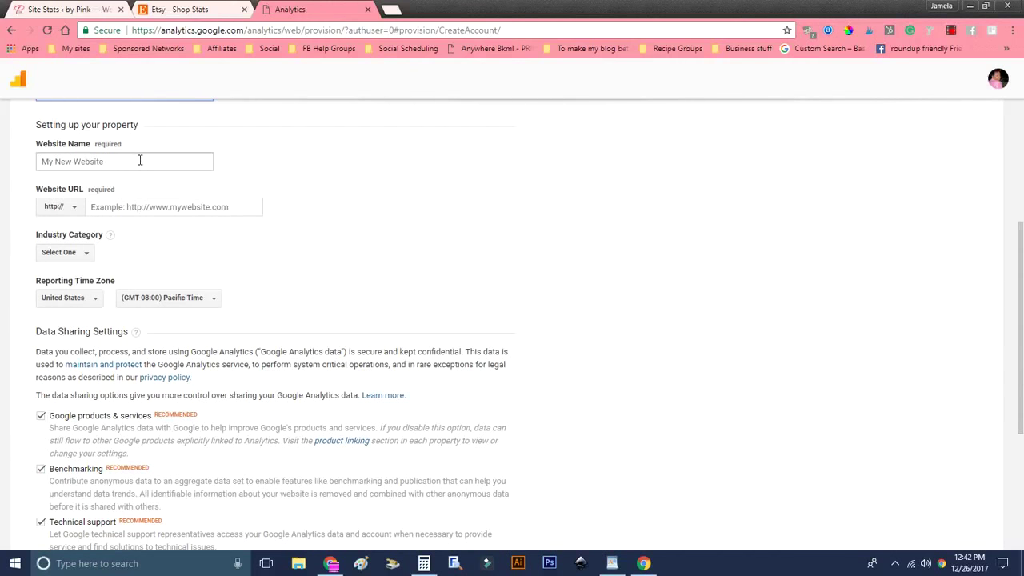
scroll(286, 252, "up", 1)
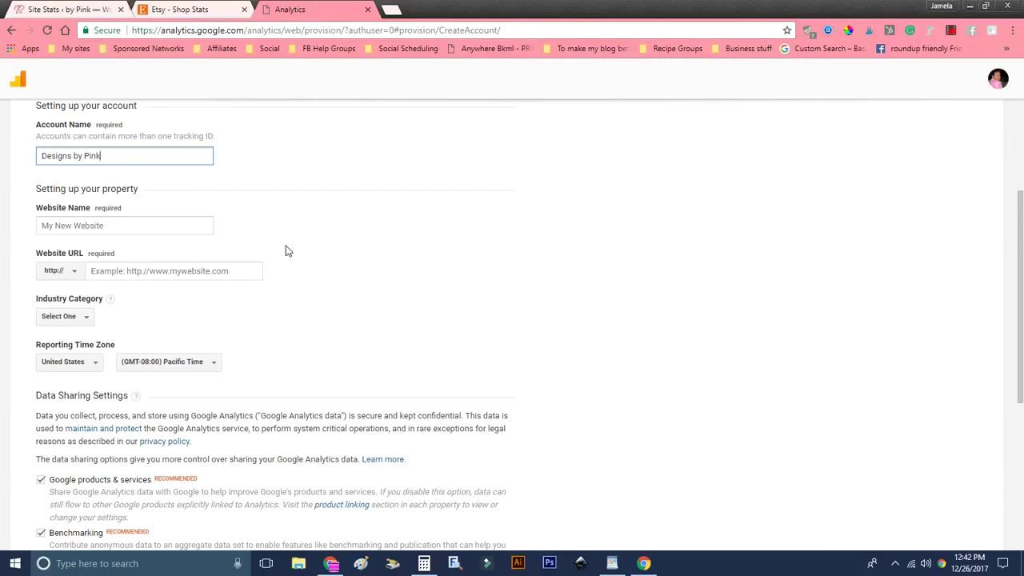
left_click(88, 229)
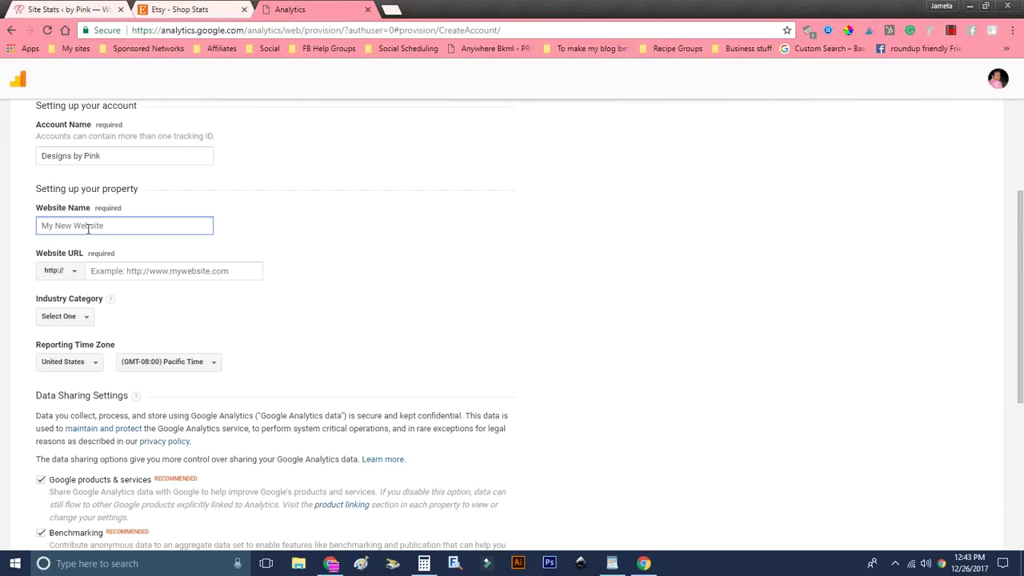
type("Designs by Pink Etsy")
left_click(149, 278)
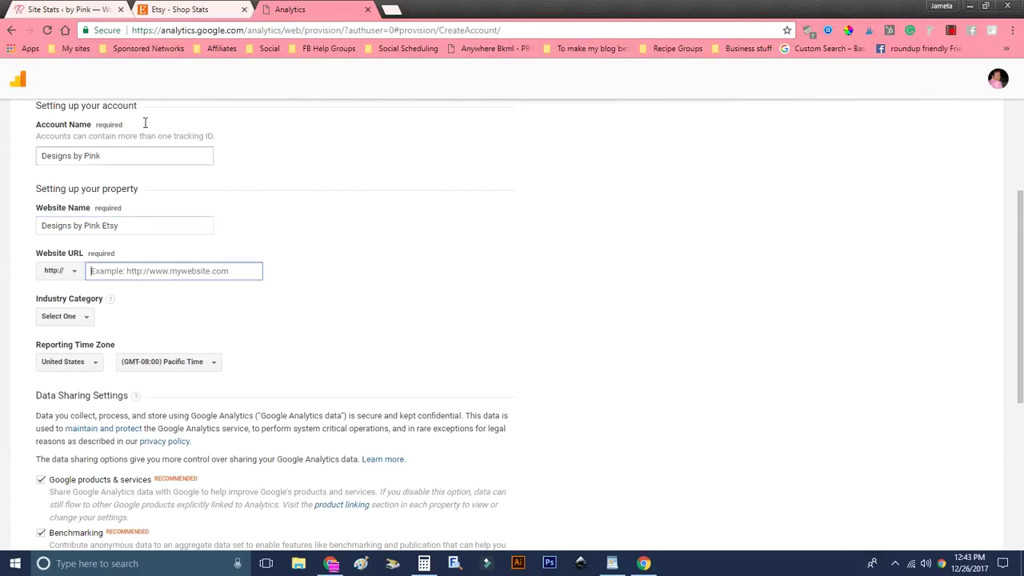
left_click(151, 8)
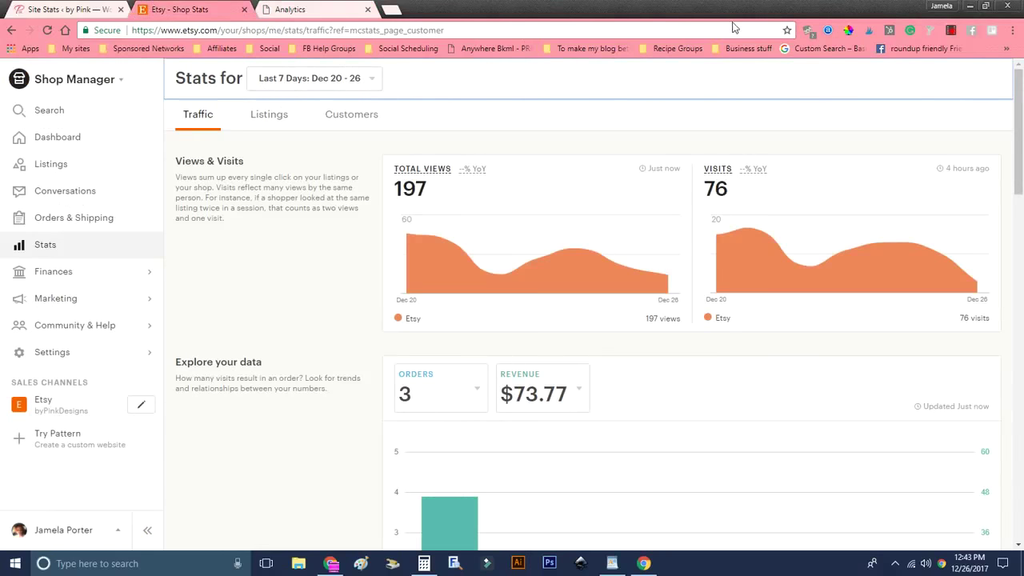
left_click(40, 402)
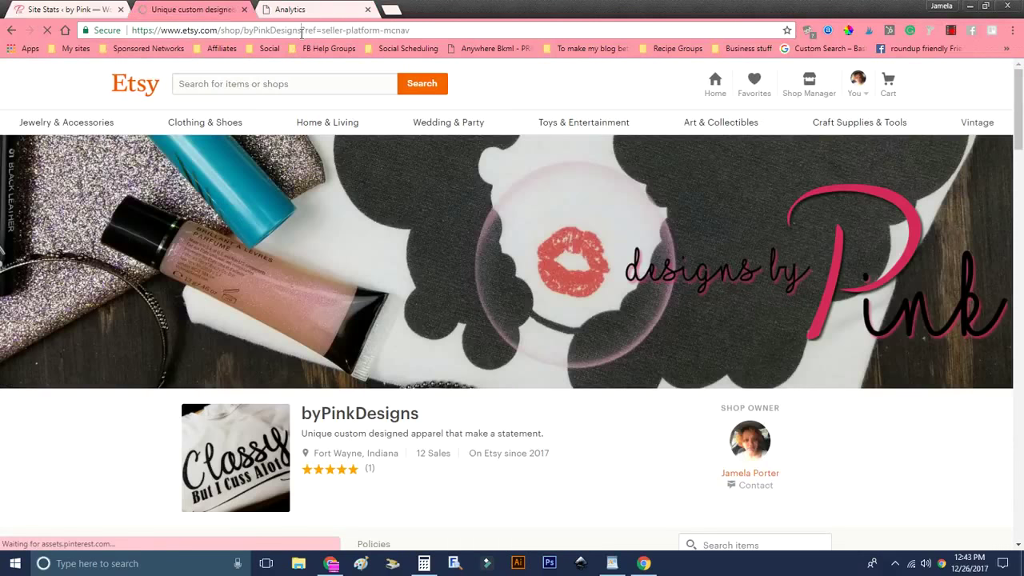
left_click_drag(302, 30, 132, 30)
key("ctrl+c")
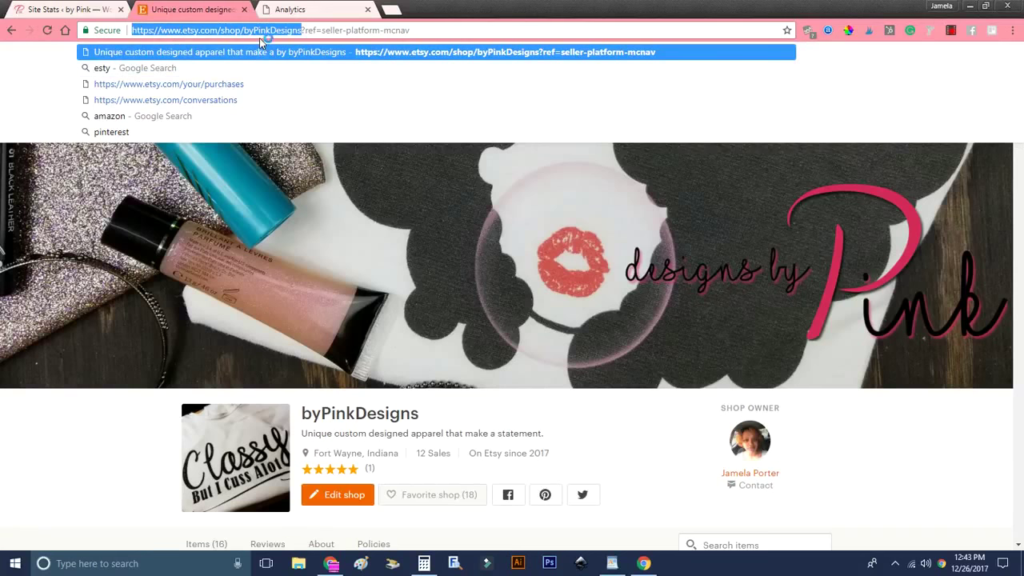
left_click(303, 10)
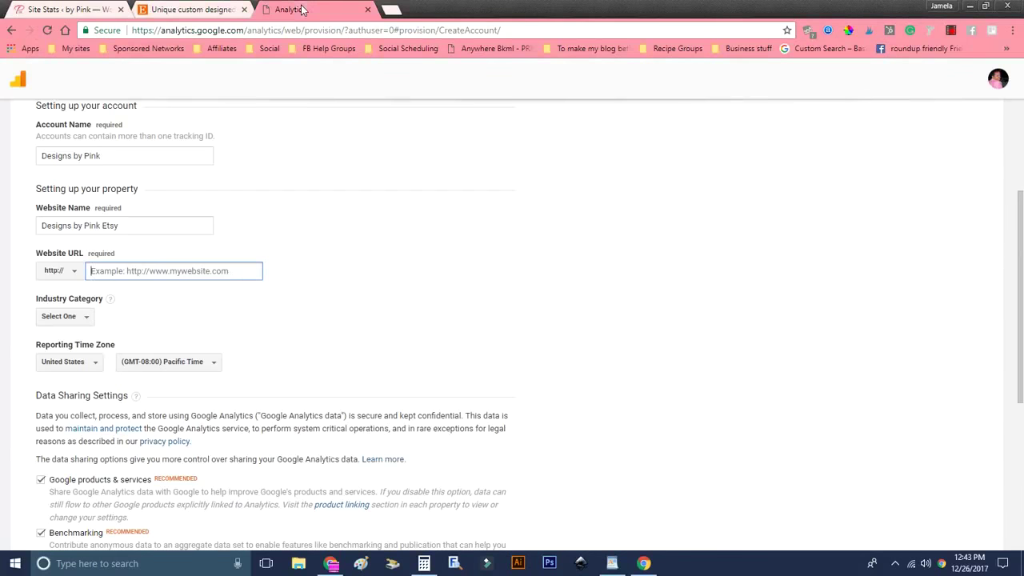
key("ctrl+v")
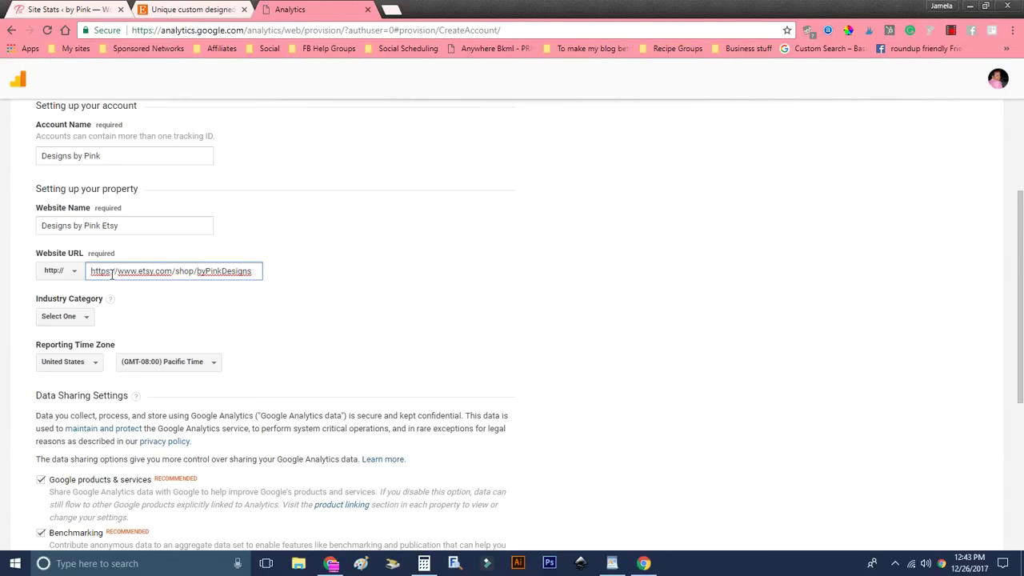
left_click_drag(114, 274, 86, 276)
key("BackSpace")
left_click(74, 278)
left_click(74, 312)
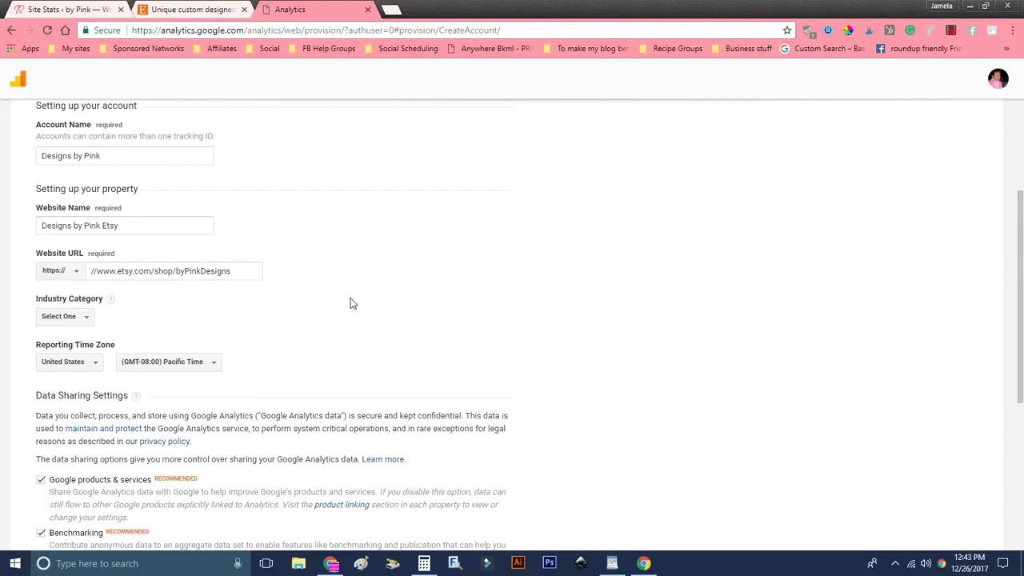
left_click(71, 274)
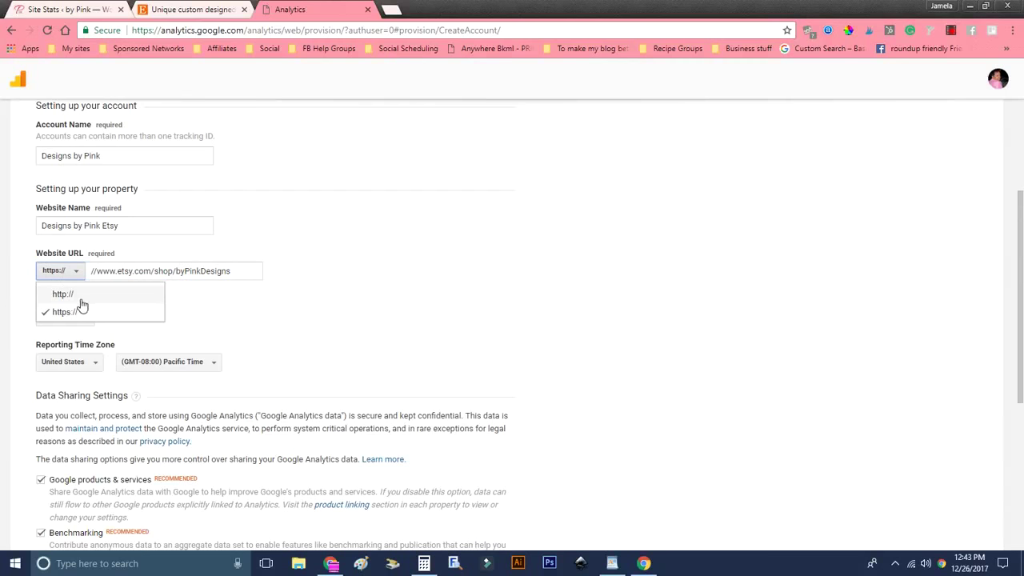
left_click(94, 272)
key("BackSpace")
key("BackSpace")
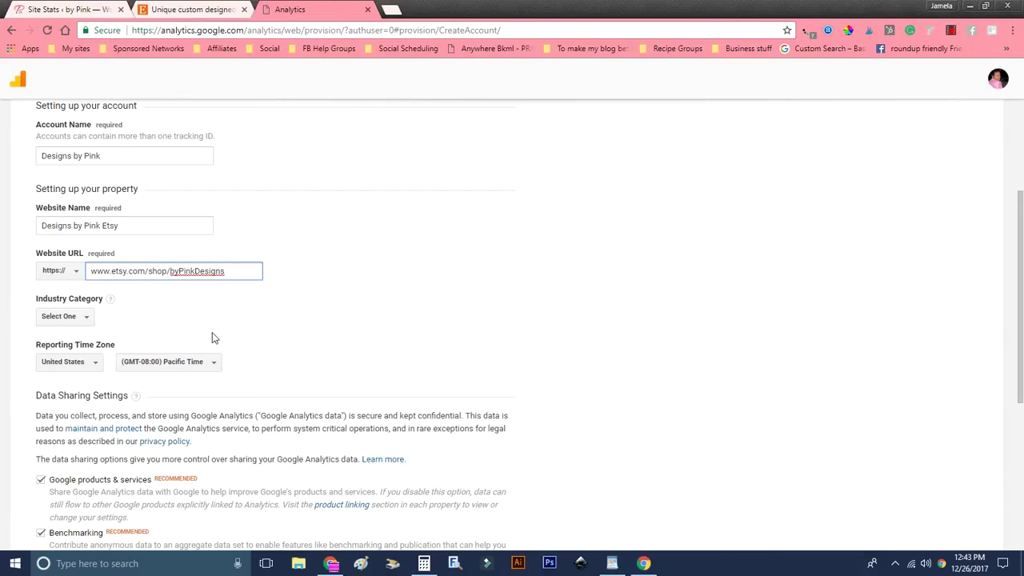
Set the industry category to Shopping and the reporting time zone to (GMT-05:00) Eastern Time
left_click(75, 318)
scroll(100, 378, "down", 5)
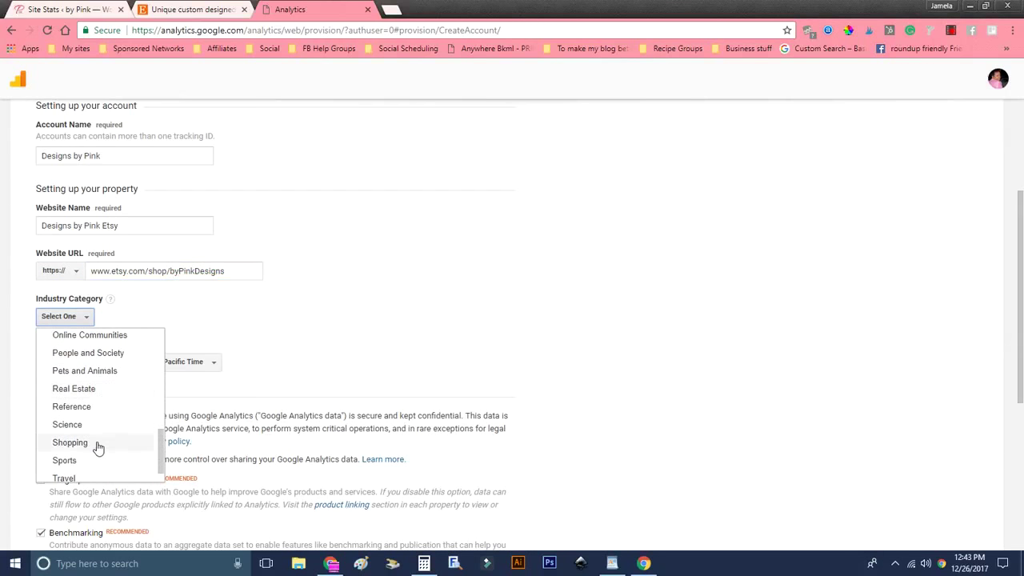
left_click(70, 443)
scroll(357, 334, "down", 2)
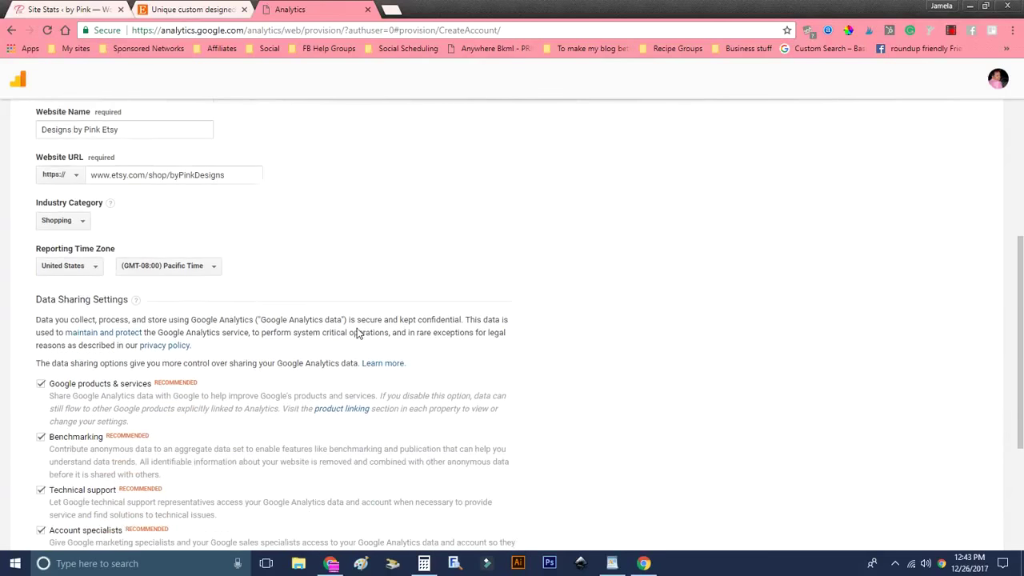
left_click(210, 233)
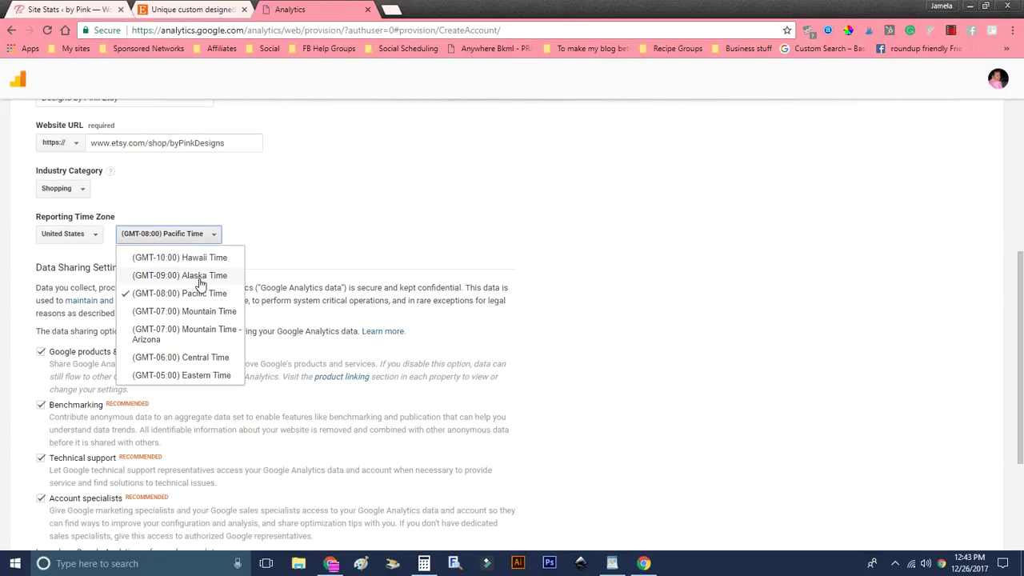
left_click(201, 377)
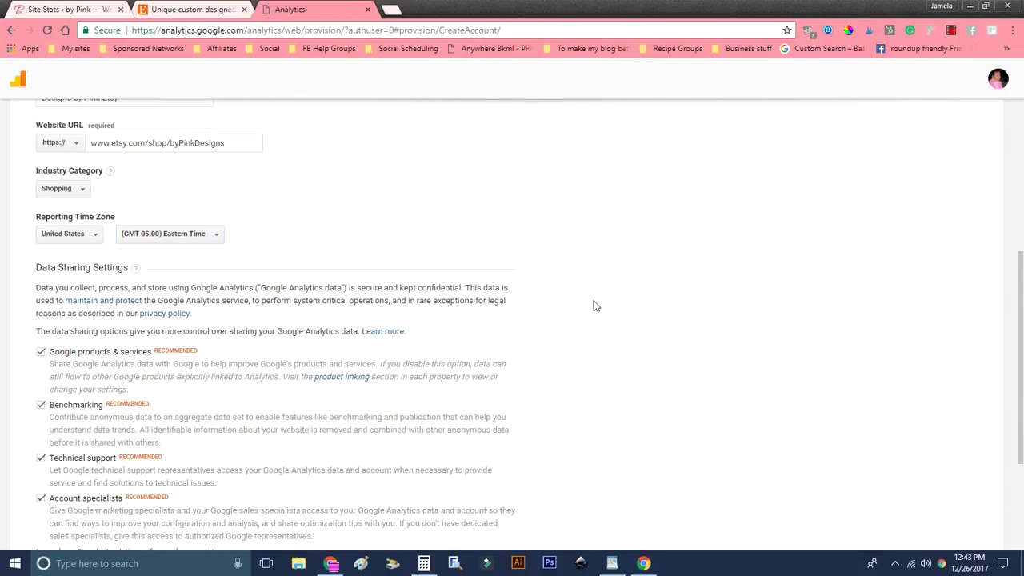
Review the data sharing settings, request the tracking ID, and accept the Google Analytics terms of service
scroll(550, 312, "down", 1)
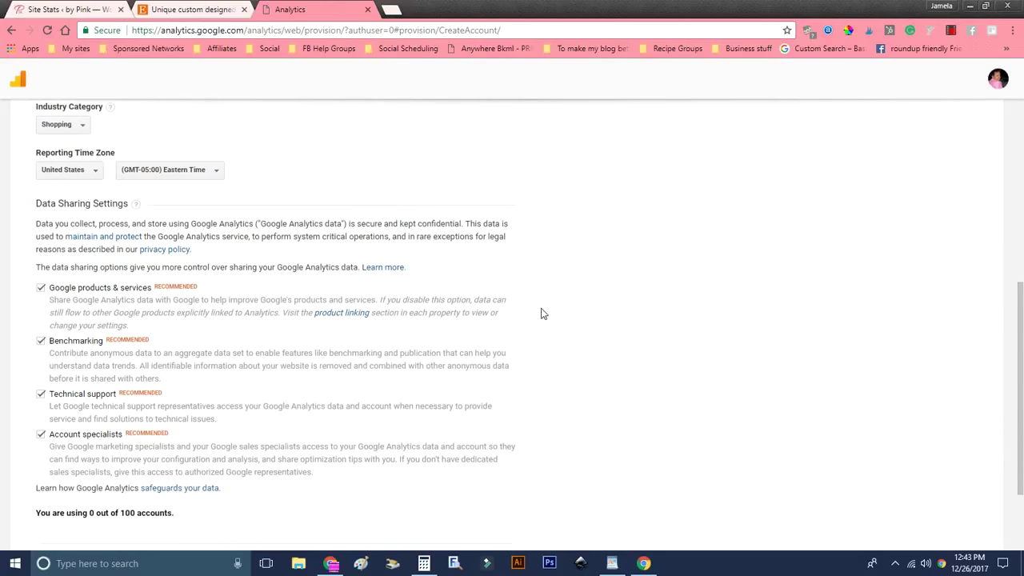
scroll(542, 315, "down", 2)
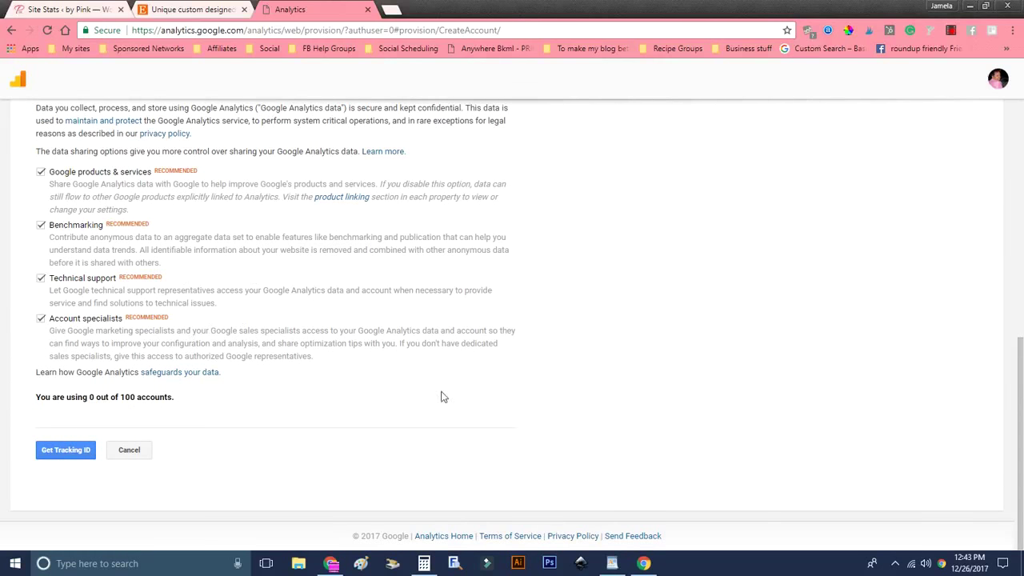
mouse_move(1020, 426)
left_mouse_down()
mouse_move(1021, 190)
mouse_move(1018, 432)
left_mouse_up()
left_click(66, 454)
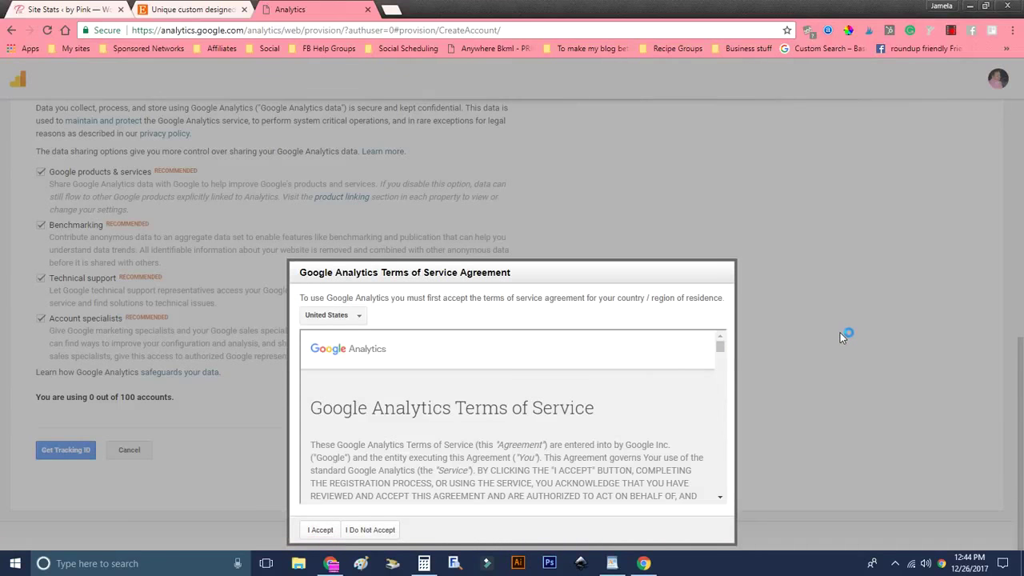
scroll(648, 341, "down", 5)
scroll(652, 374, "down", 5)
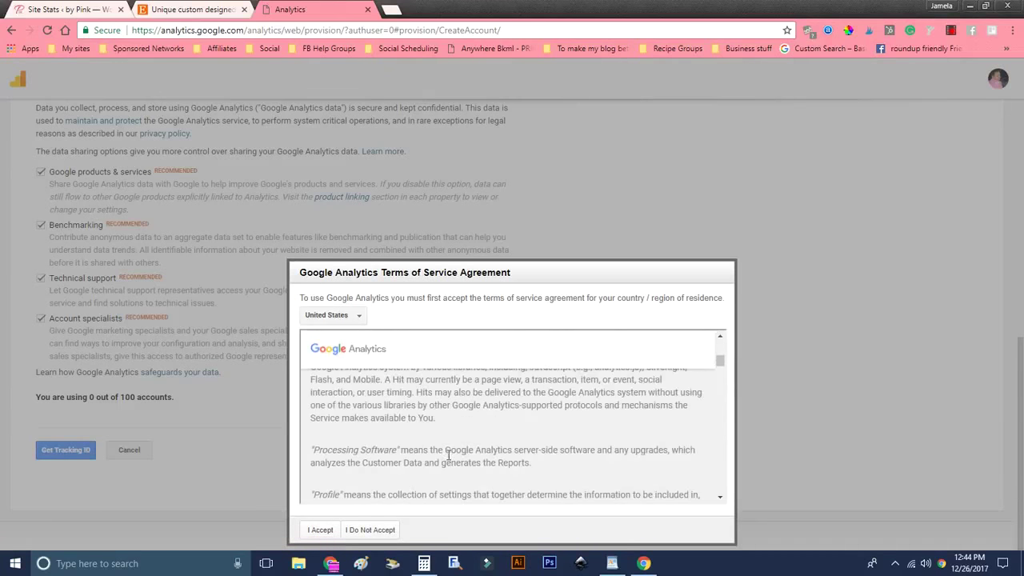
scroll(451, 451, "down", 10)
left_click(319, 530)
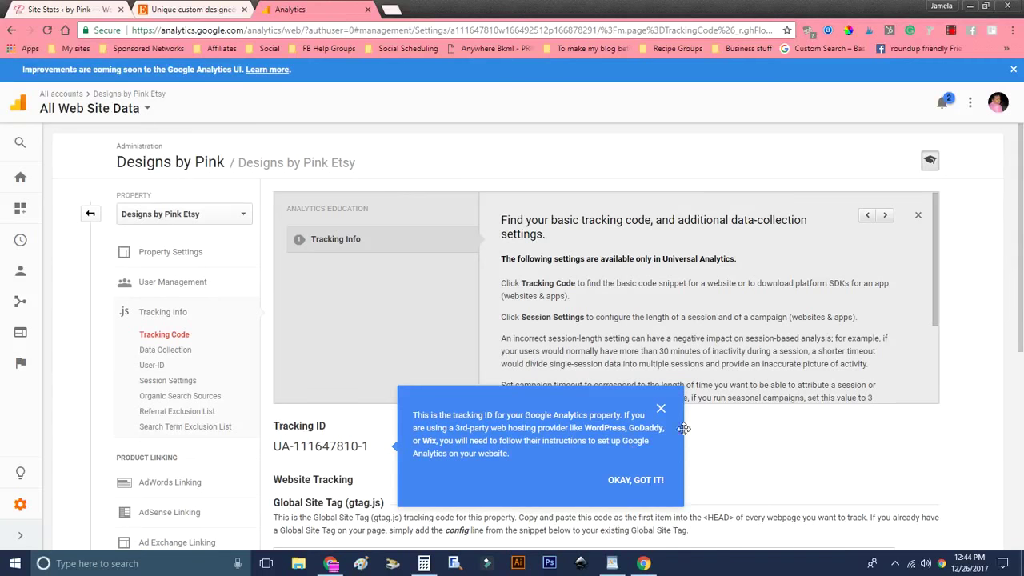
Dismiss the tracking ID hint and the Analytics Education pane, and copy the property's tracking ID
left_click(661, 409)
double_click(918, 215)
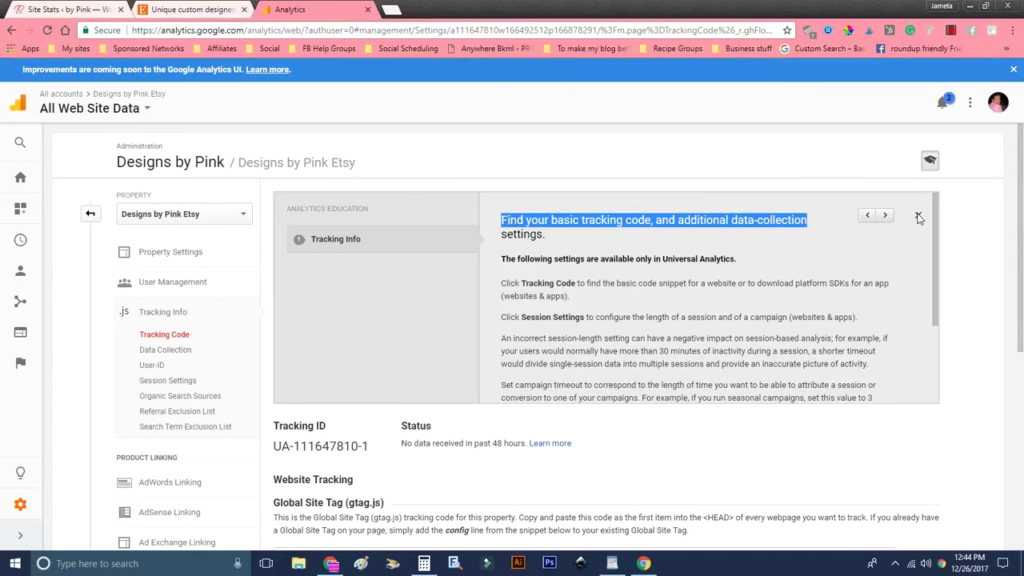
left_click(516, 323)
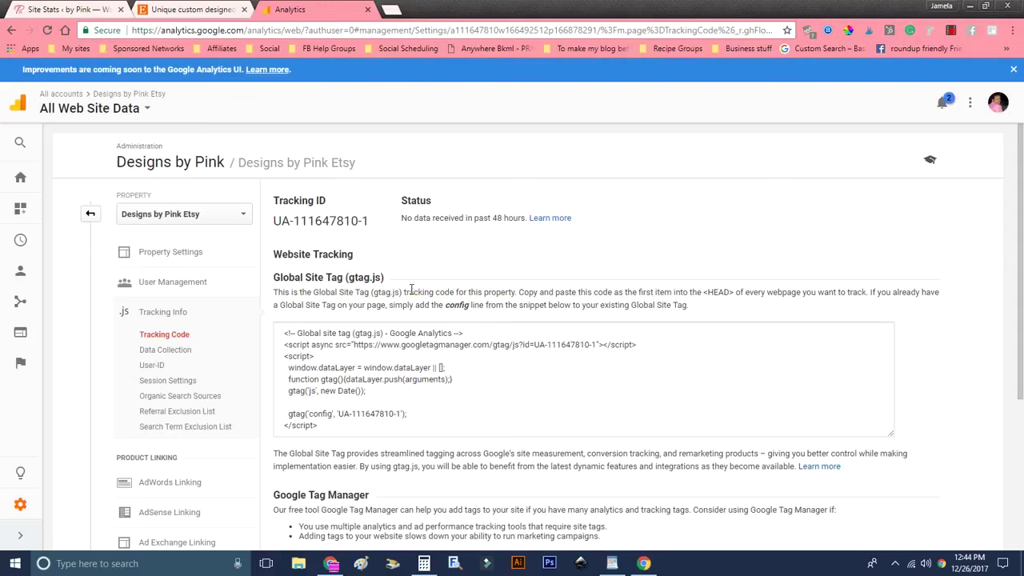
left_click_drag(370, 227, 275, 225)
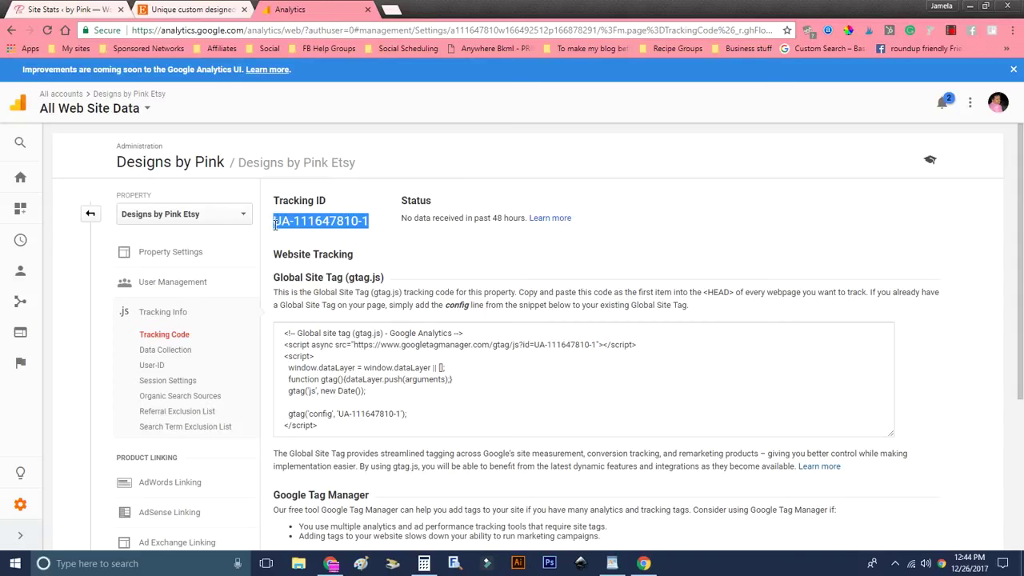
Open Web Analytics in the Etsy shop options, and save the copied tracking ID as the Web Property ID
left_click(196, 9)
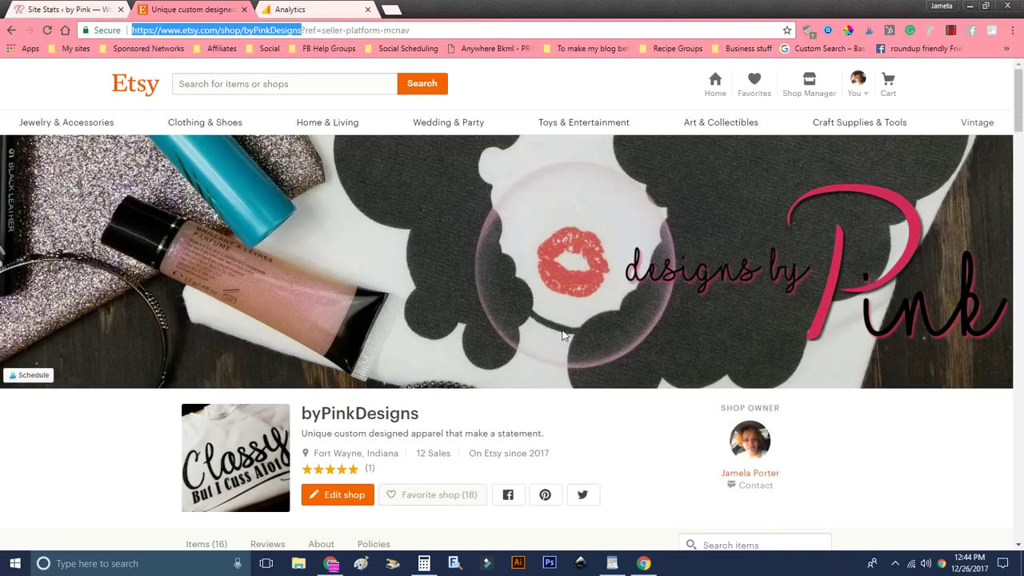
left_click(799, 89)
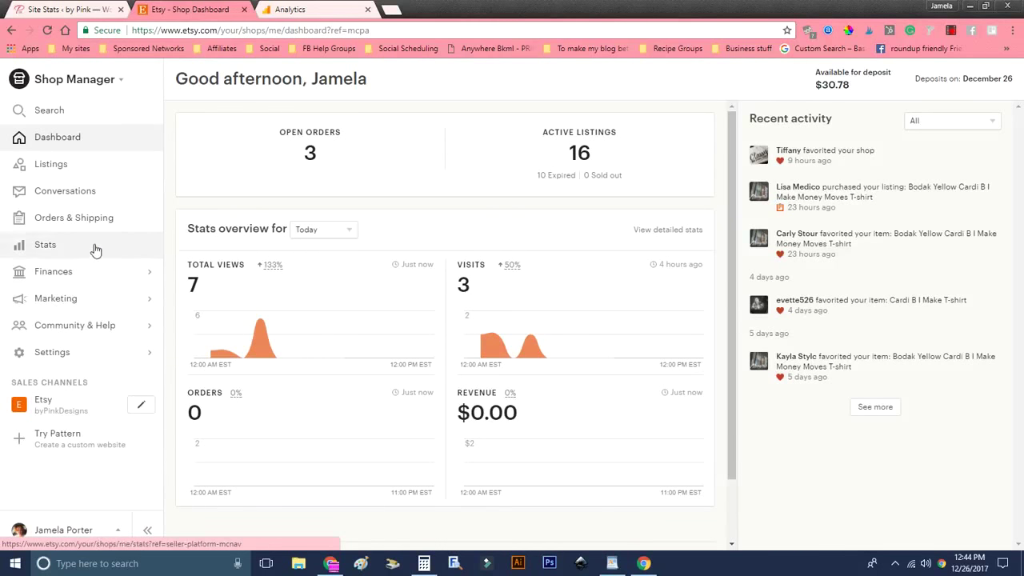
left_click(110, 360)
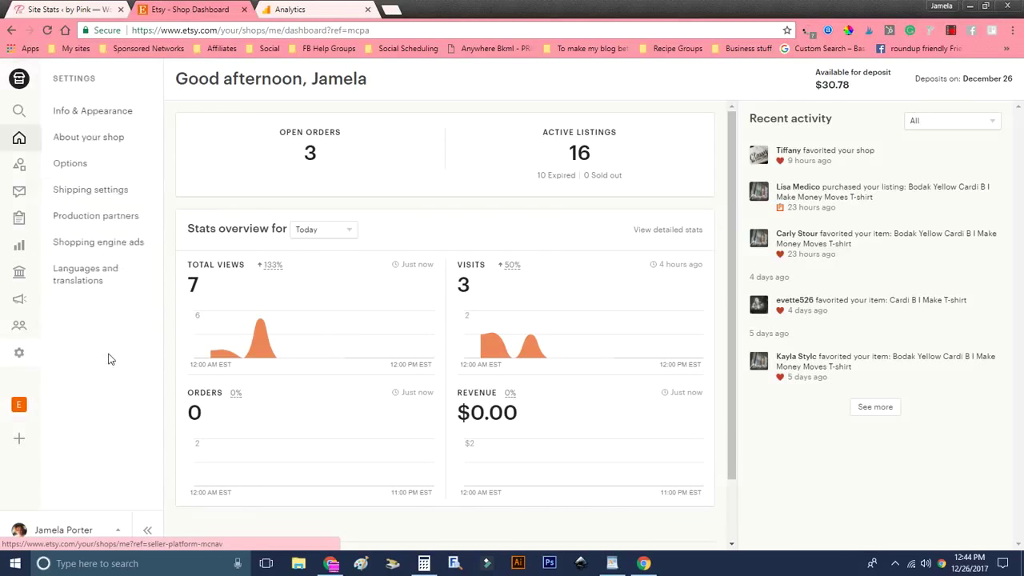
left_click(112, 166)
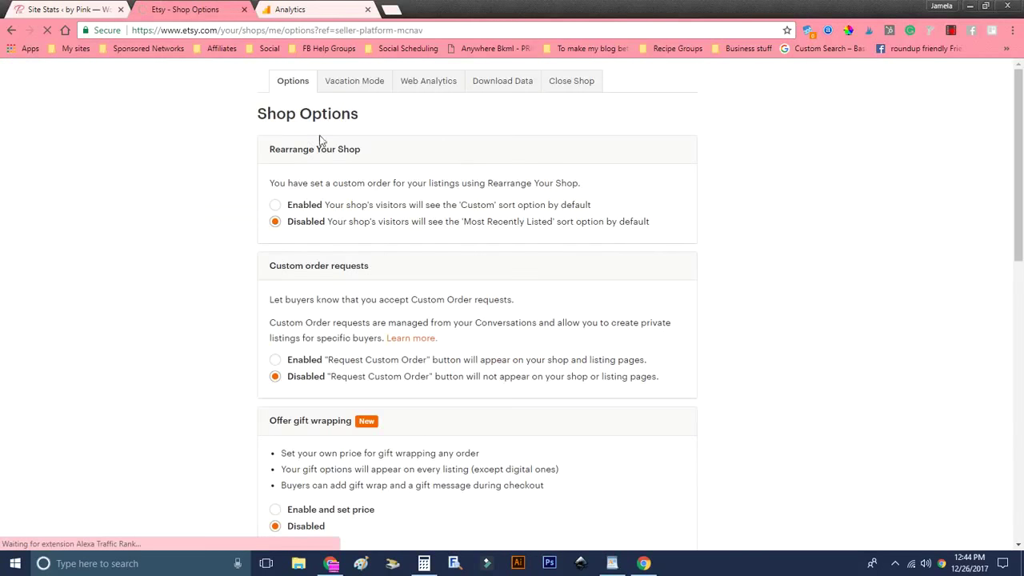
left_click(428, 80)
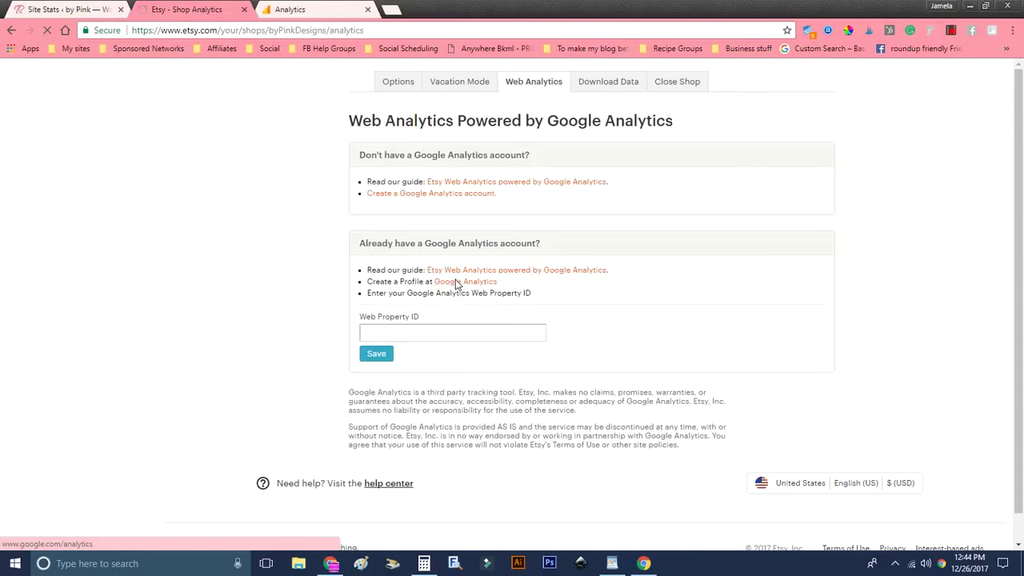
left_click(424, 343)
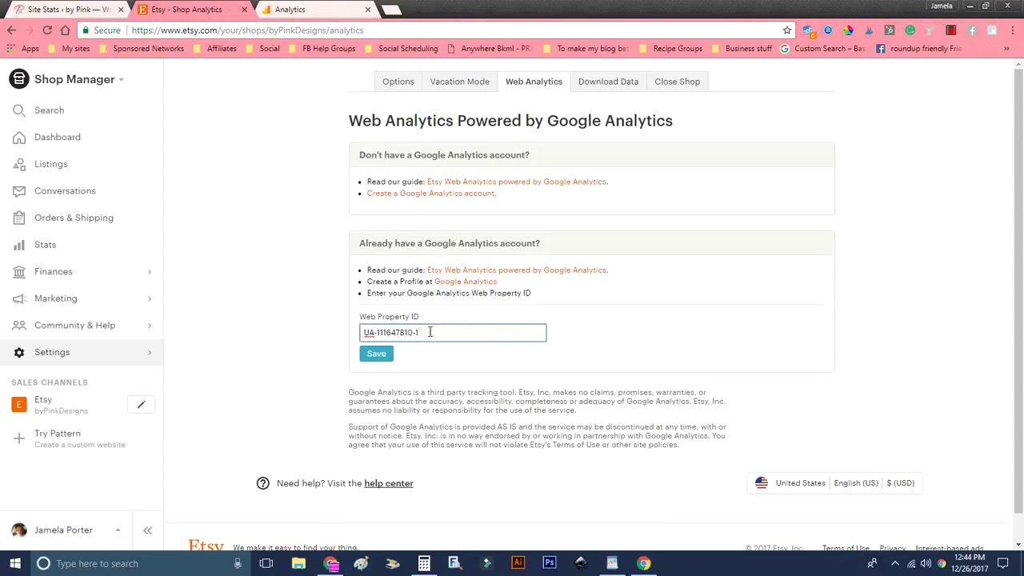
left_click(379, 356)
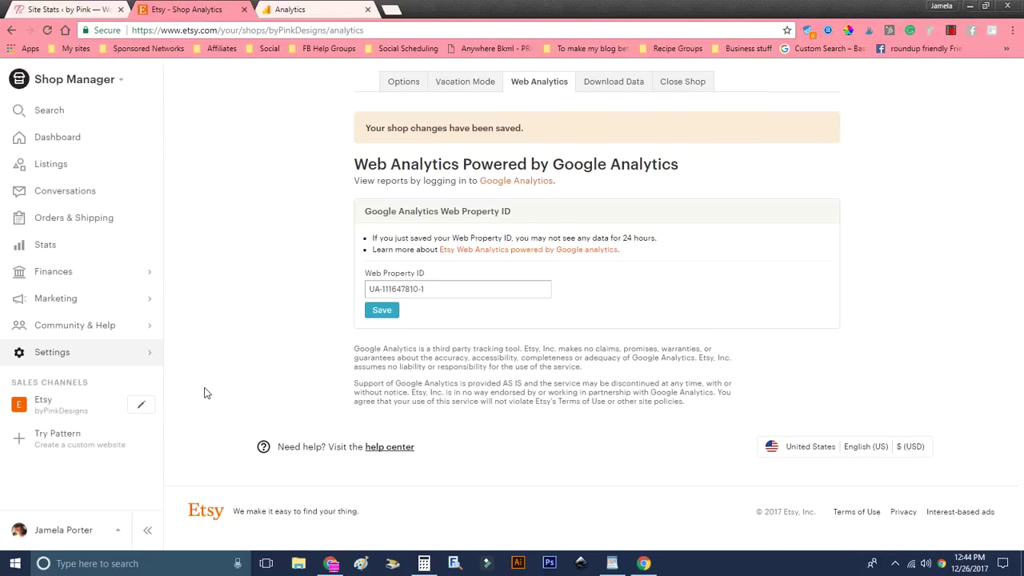
Return to Google Analytics and view the real-time overview report for the Designs by Pink Etsy property
left_click(312, 10)
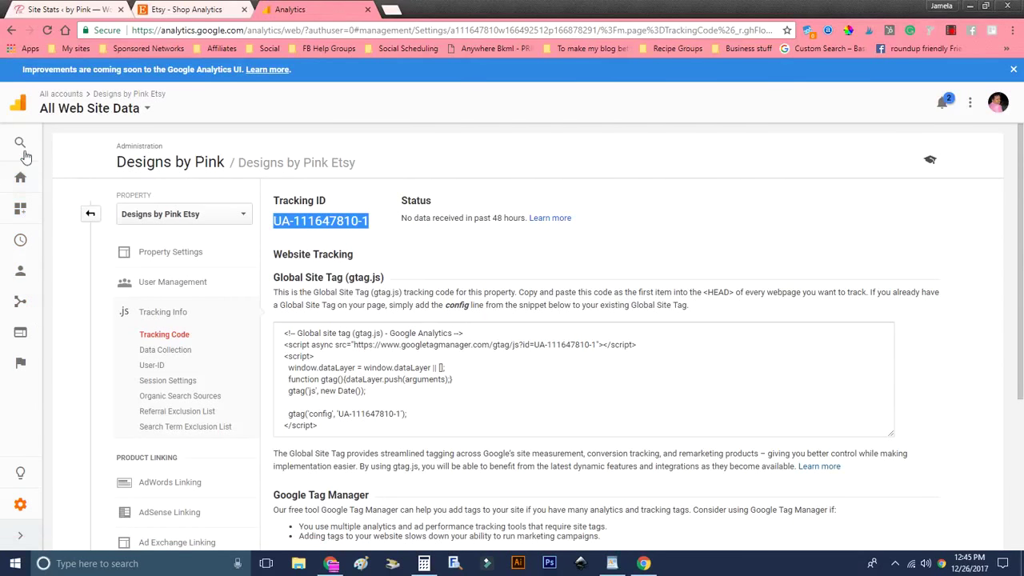
left_click(30, 278)
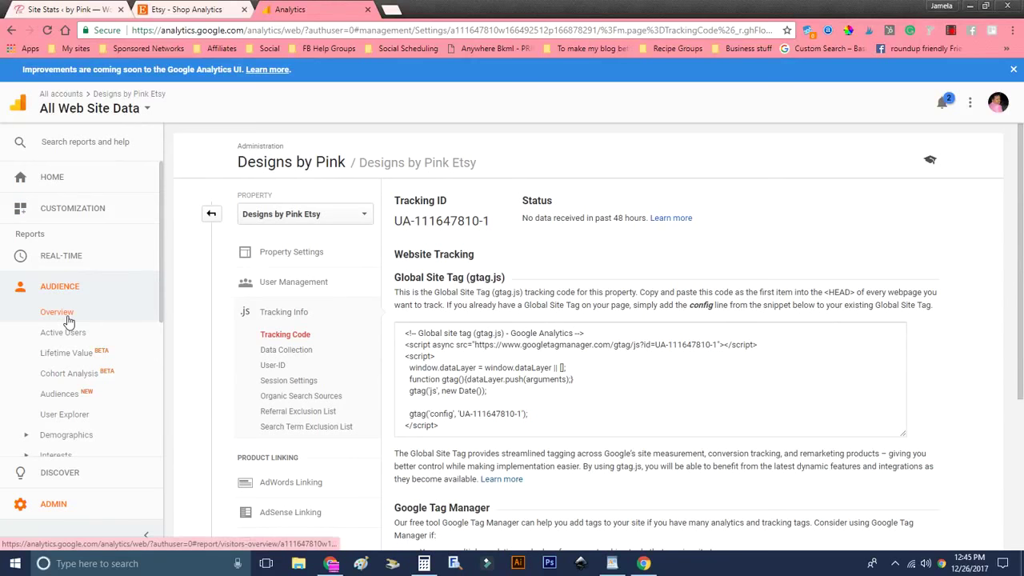
left_click(64, 256)
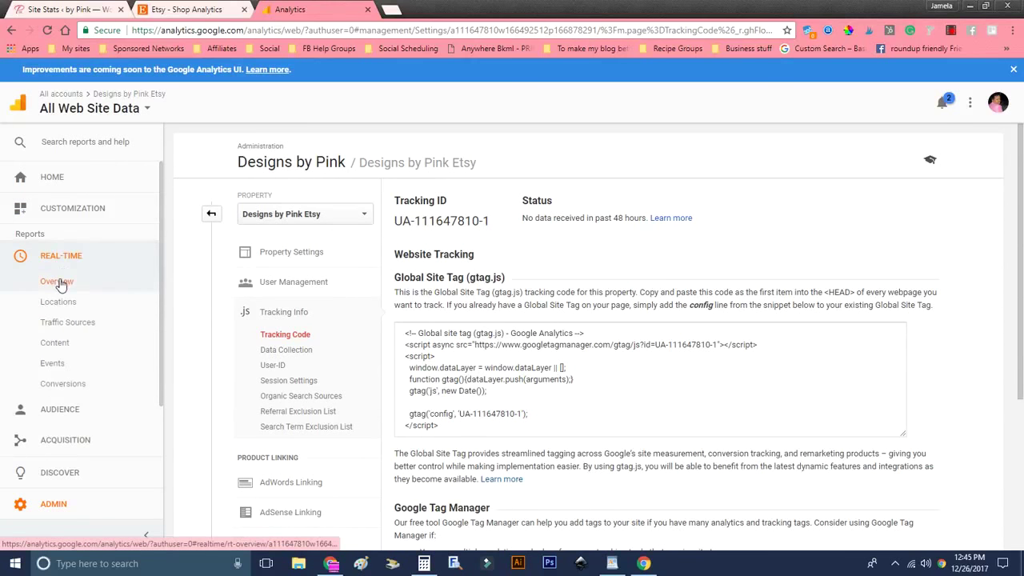
left_click(58, 283)
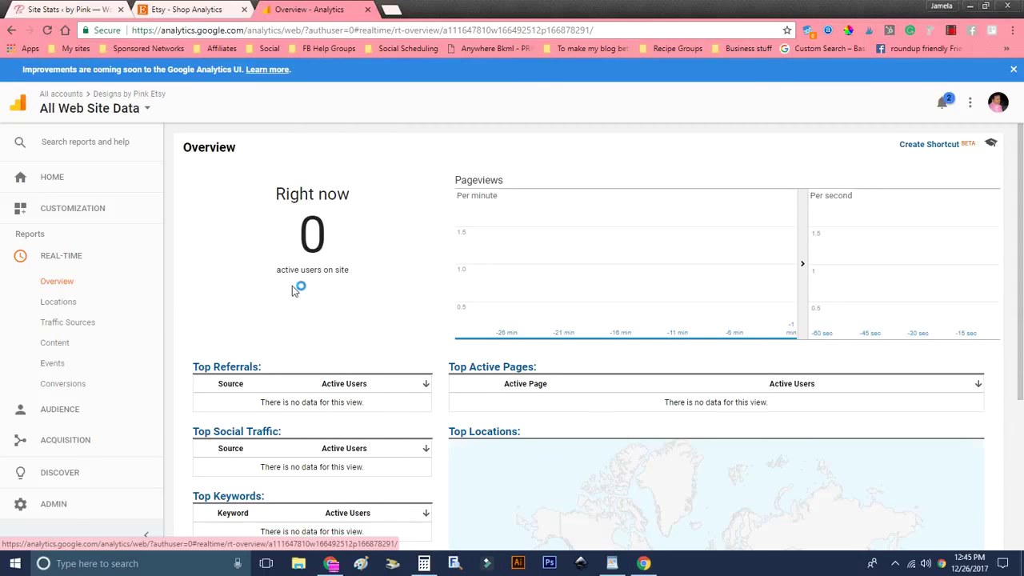
Sign out of the current Google account and sign in with the by Pink account
left_click(1006, 111)
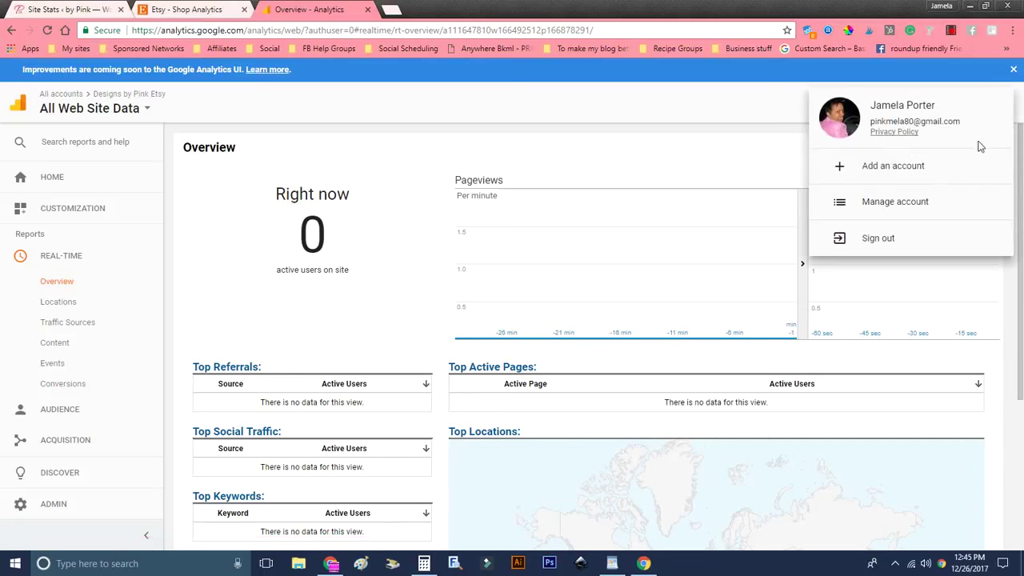
left_click(880, 238)
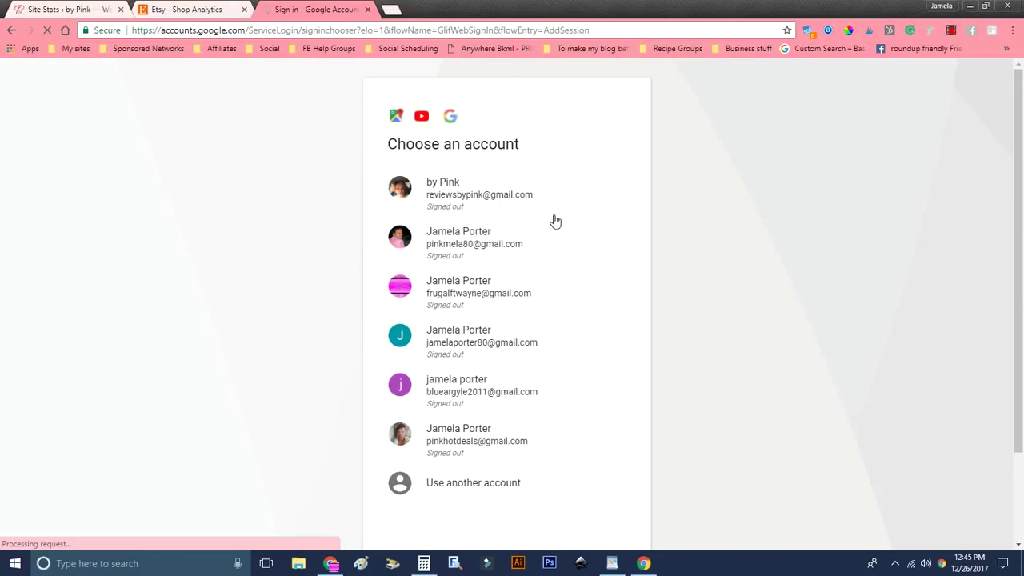
left_click(557, 221)
left_click(598, 338)
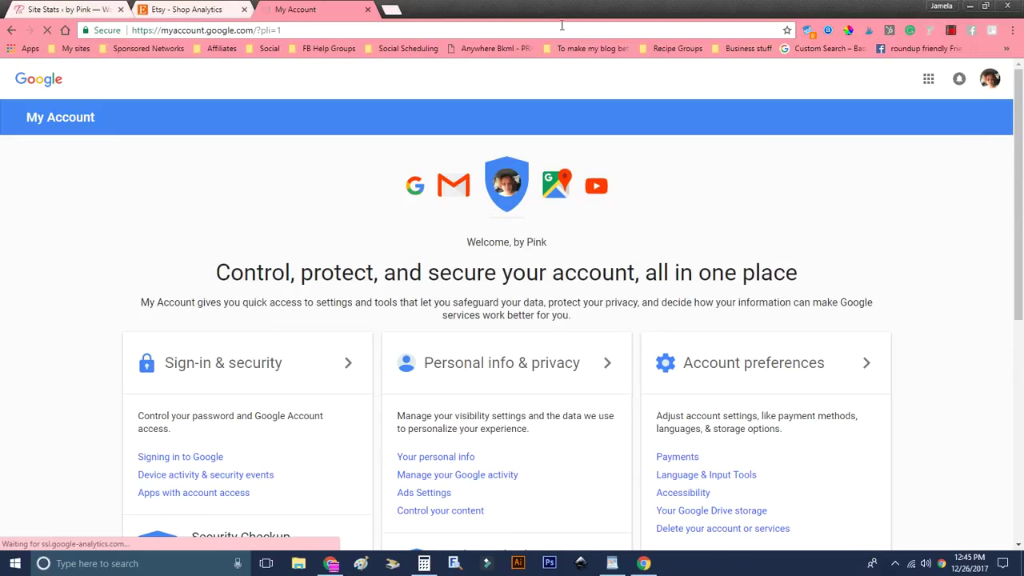
Look up "google analytics" from the address bar and open the suggested Analytics site for the by Pink account
left_click(562, 25)
type("gogl")
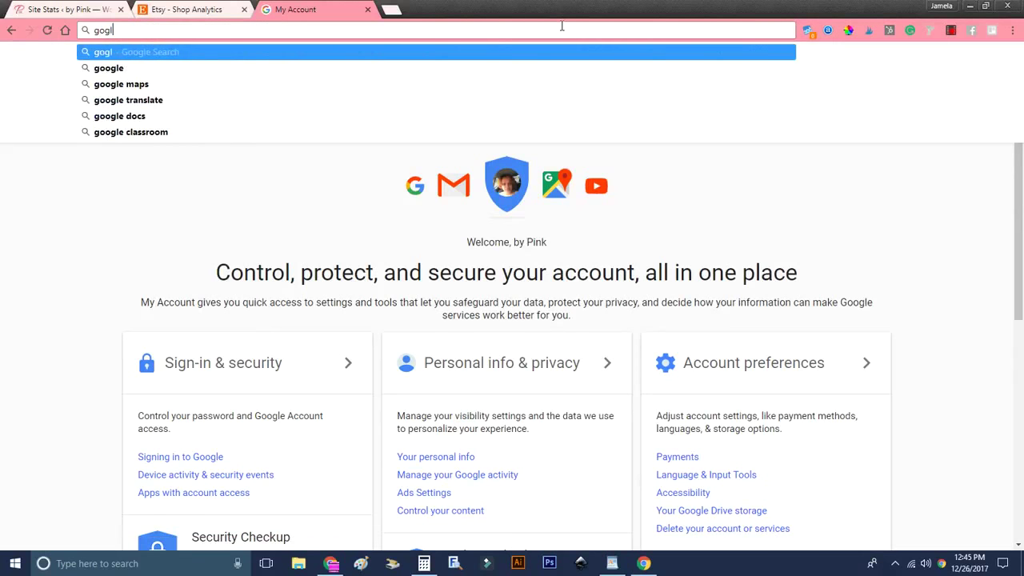
key("BackSpace")
key("BackSpace")
type("o")
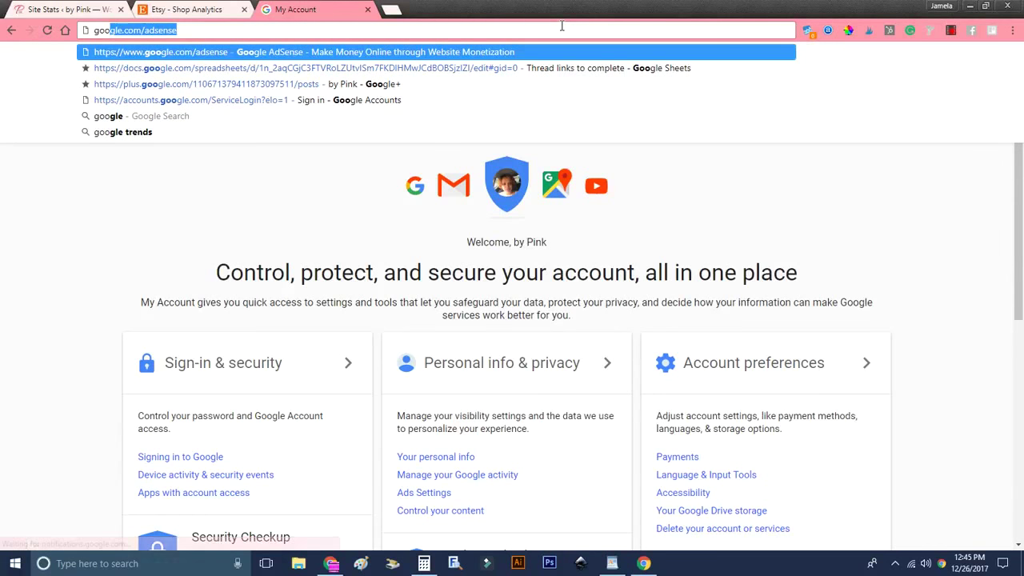
type("gle an")
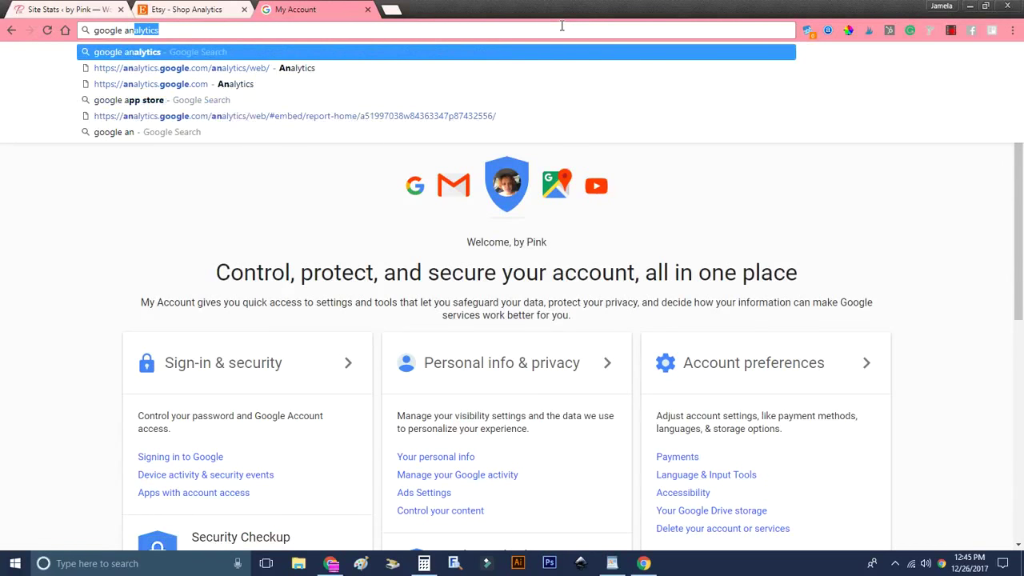
left_click(611, 70)
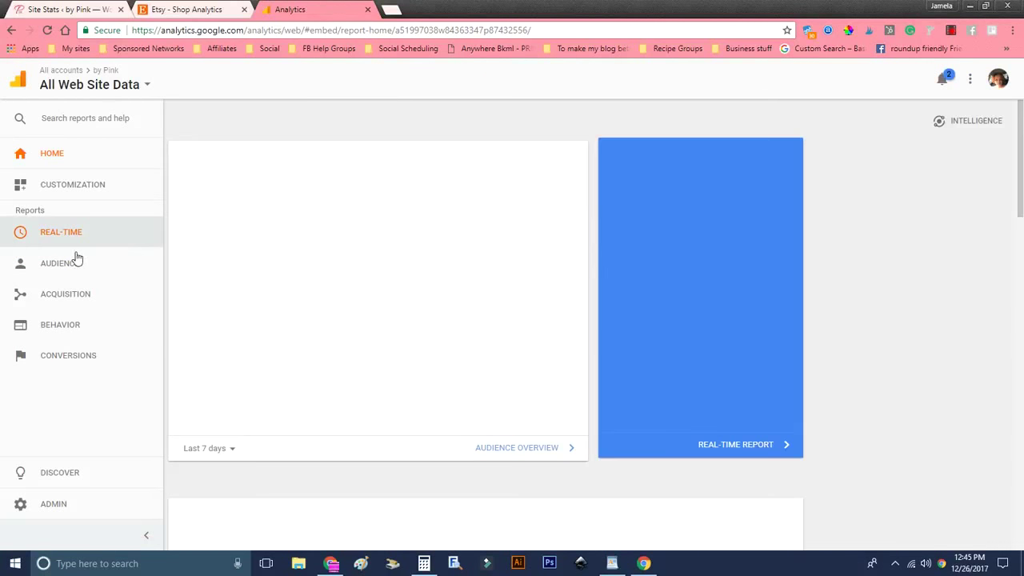
Examine the real-time overview of the by Pink site, including active users, traffic sources and top active pages
left_click(57, 243)
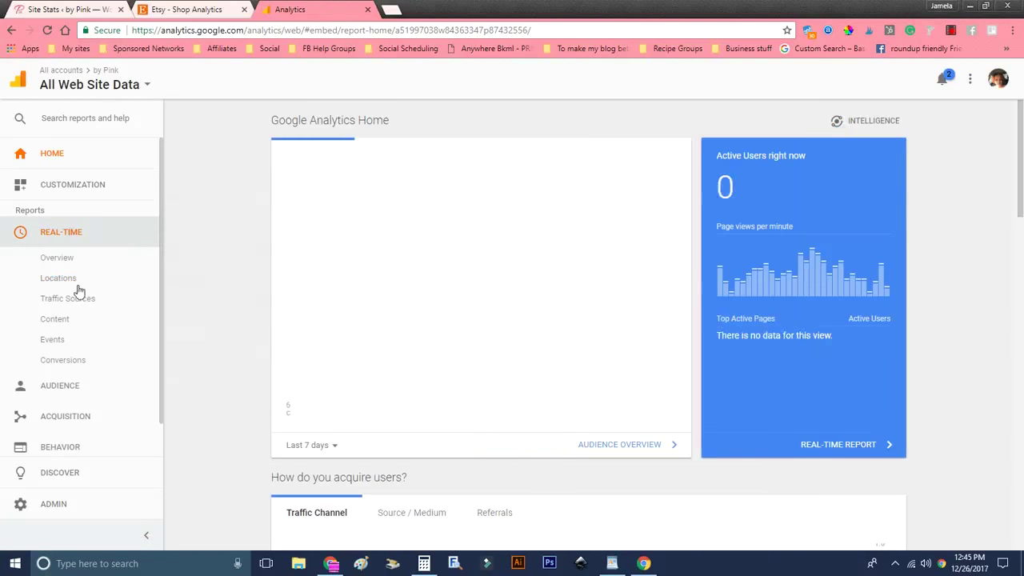
left_click(80, 256)
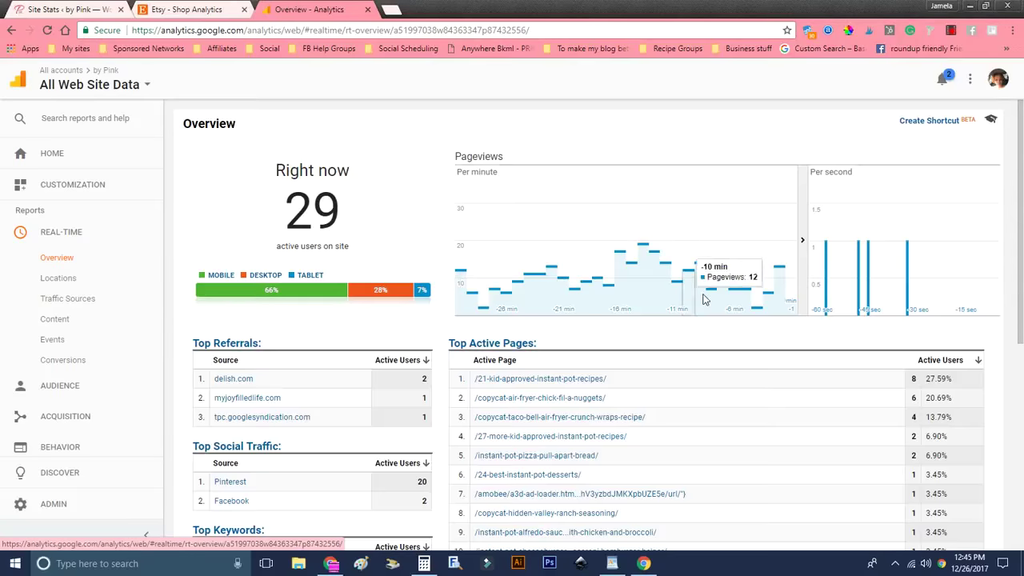
scroll(681, 288, "down", 3)
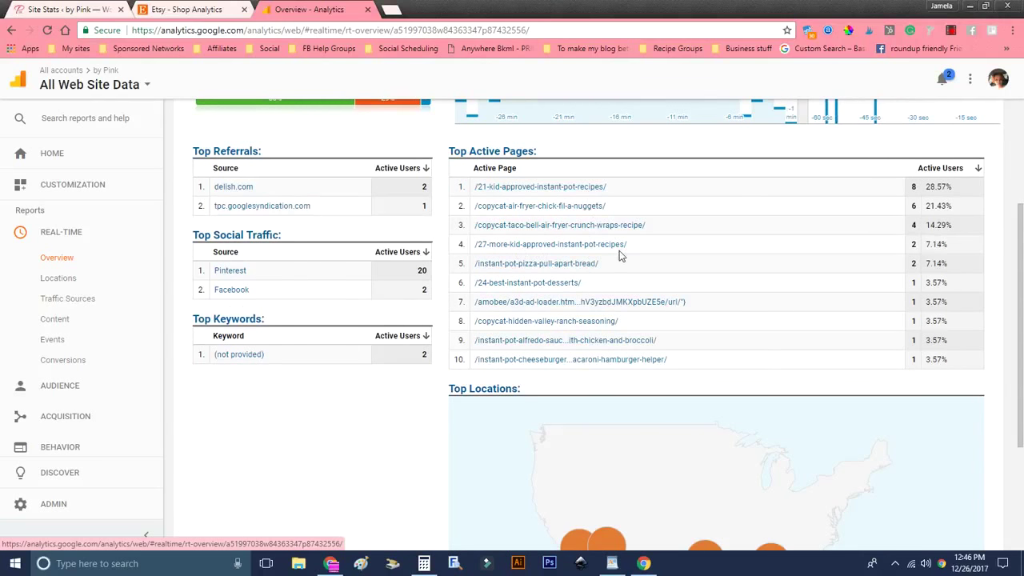
scroll(542, 463, "up", 2)
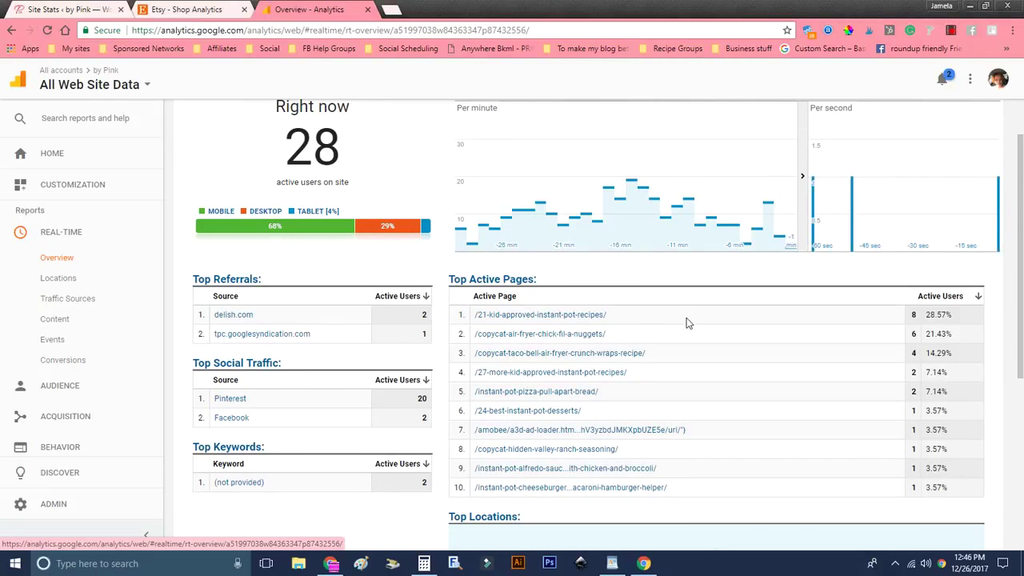
scroll(687, 323, "up", 1)
scroll(553, 293, "down", 1)
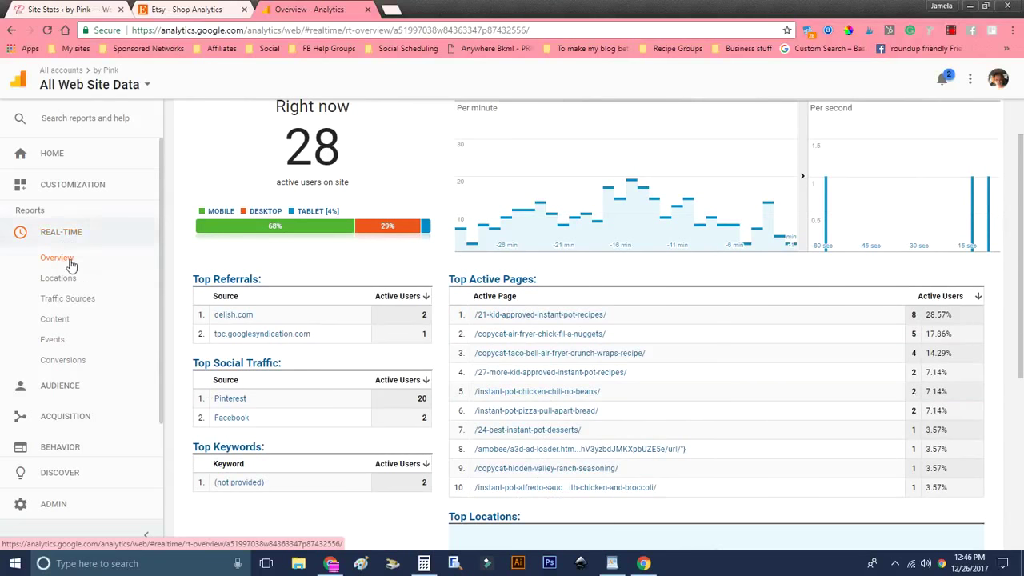
View the Audience Overview report and look through its session chart, visitor metrics and demographics
left_click(70, 397)
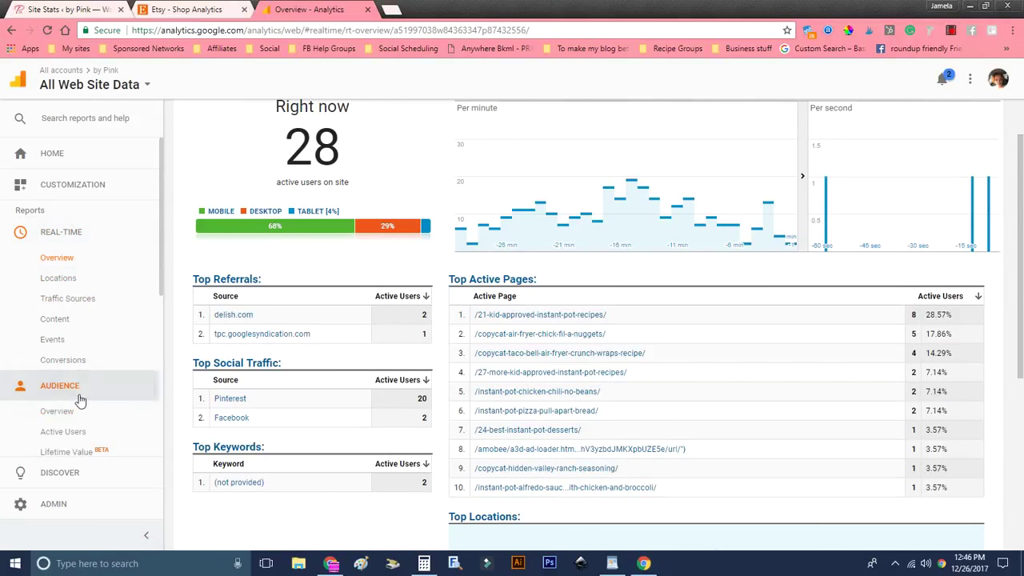
left_click(64, 412)
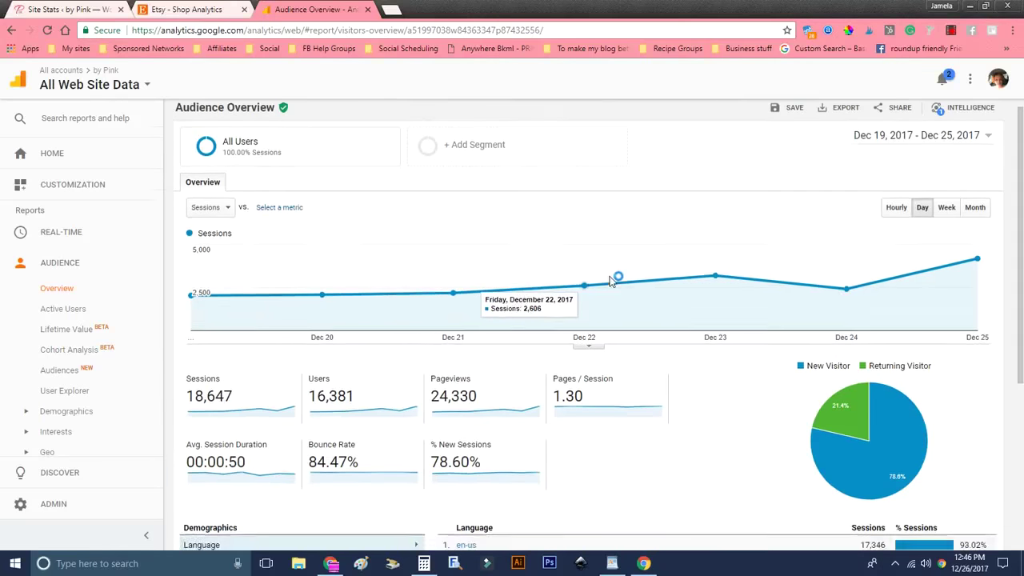
scroll(612, 280, "down", 4)
scroll(610, 281, "up", 4)
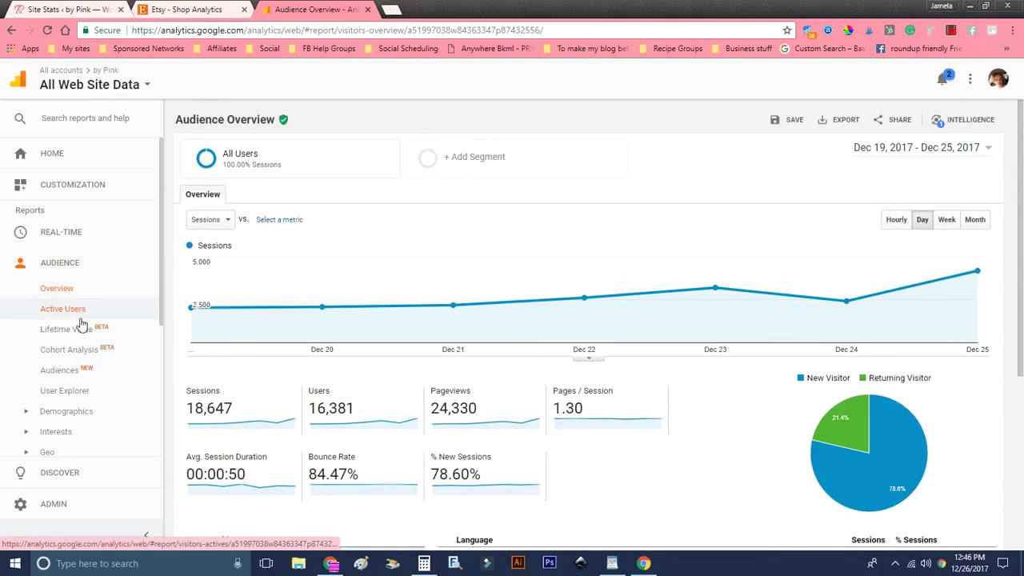
Go to the Google Analytics home page and skim its user, acquisition and page summaries
left_click(63, 155)
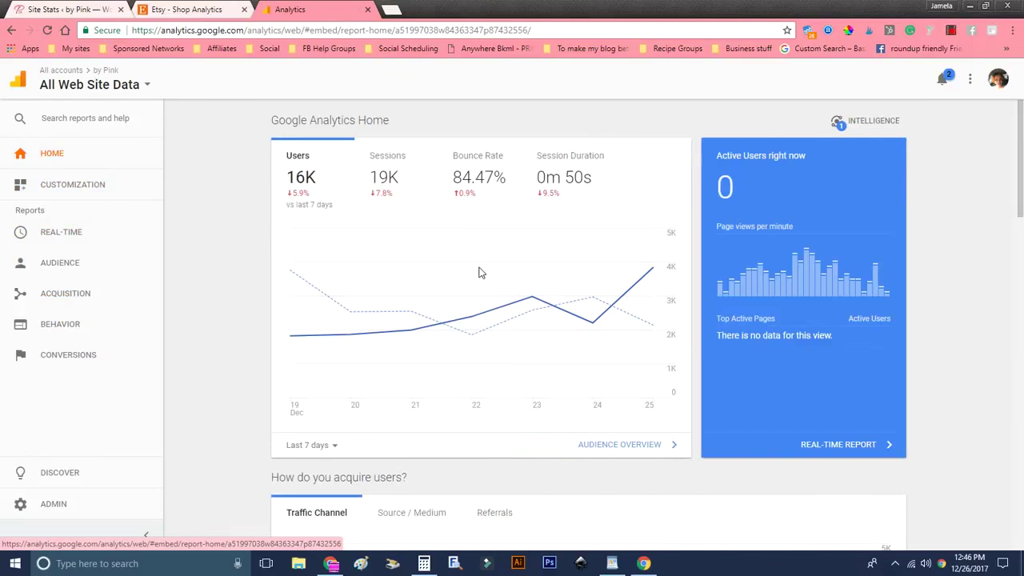
scroll(481, 273, "down", 5)
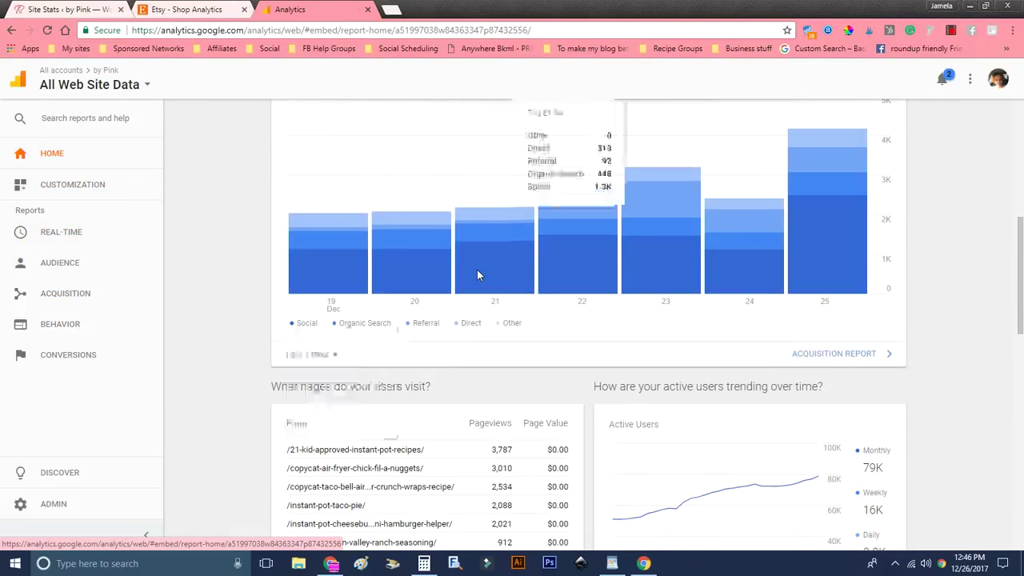
scroll(479, 275, "up", 5)
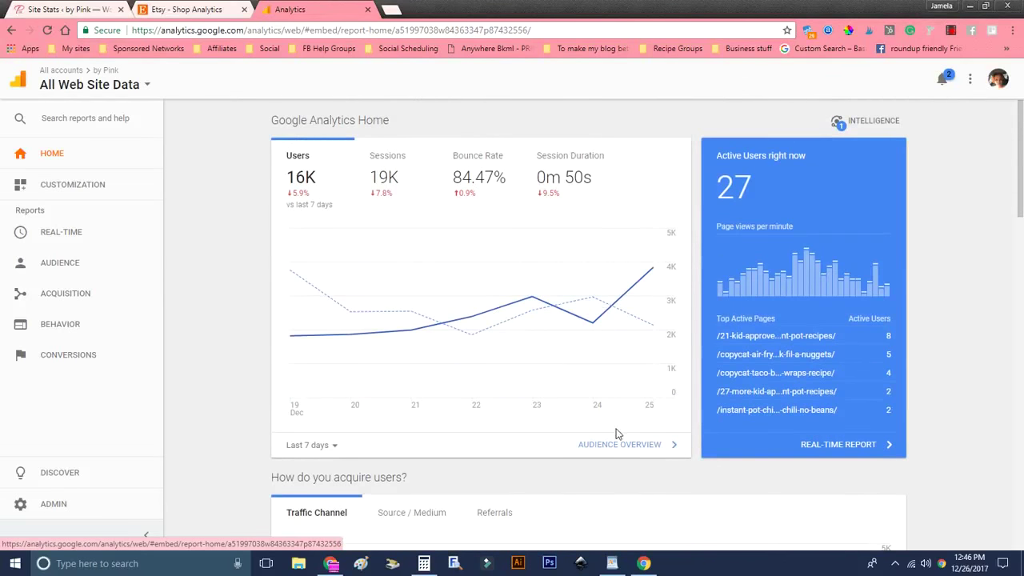
Follow the home page's user summary to its full audience report, review the language breakdown, and return to the home page
left_click(613, 446)
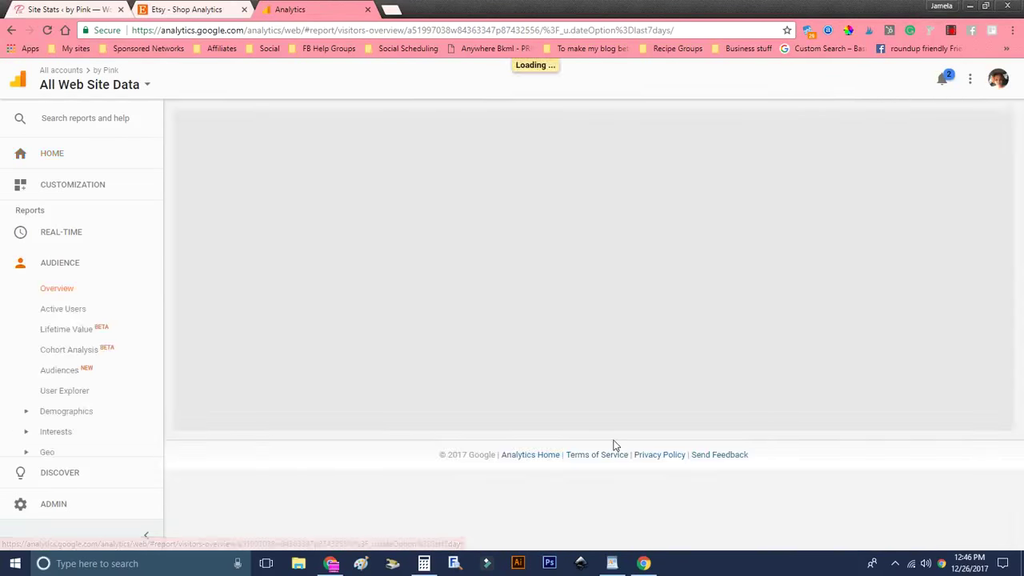
scroll(850, 273, "down", 4)
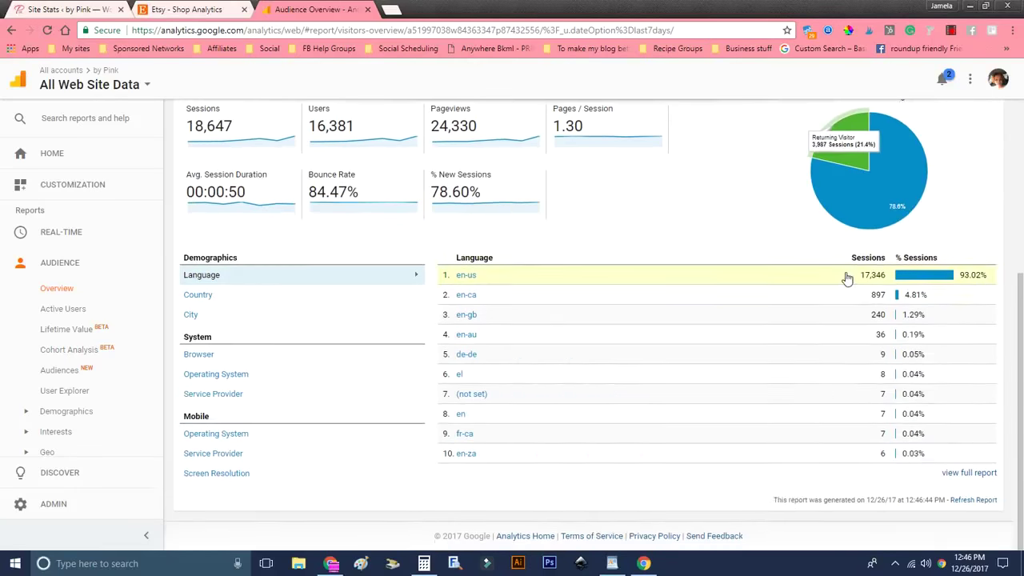
scroll(847, 278, "up", 5)
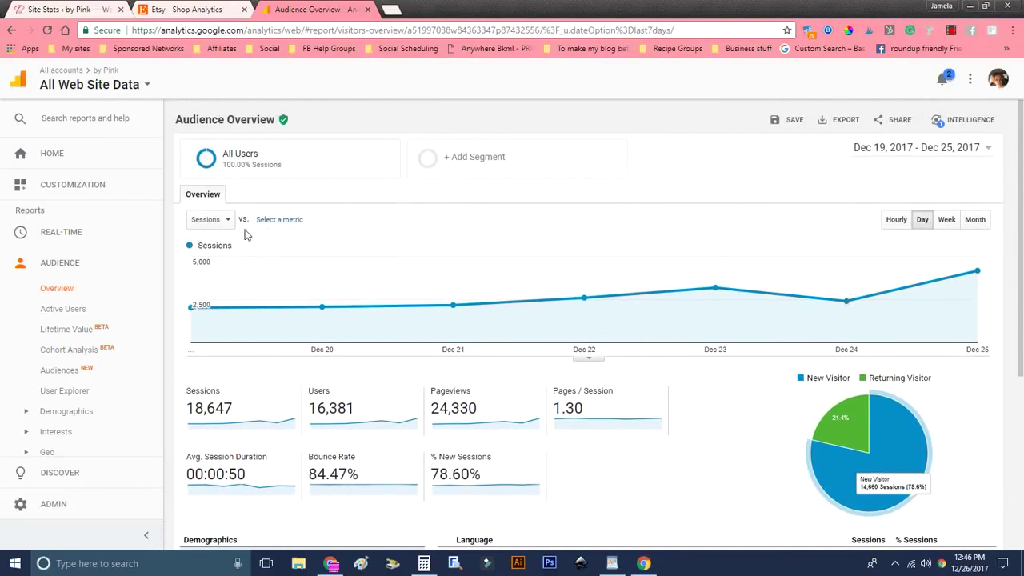
left_click(7, 30)
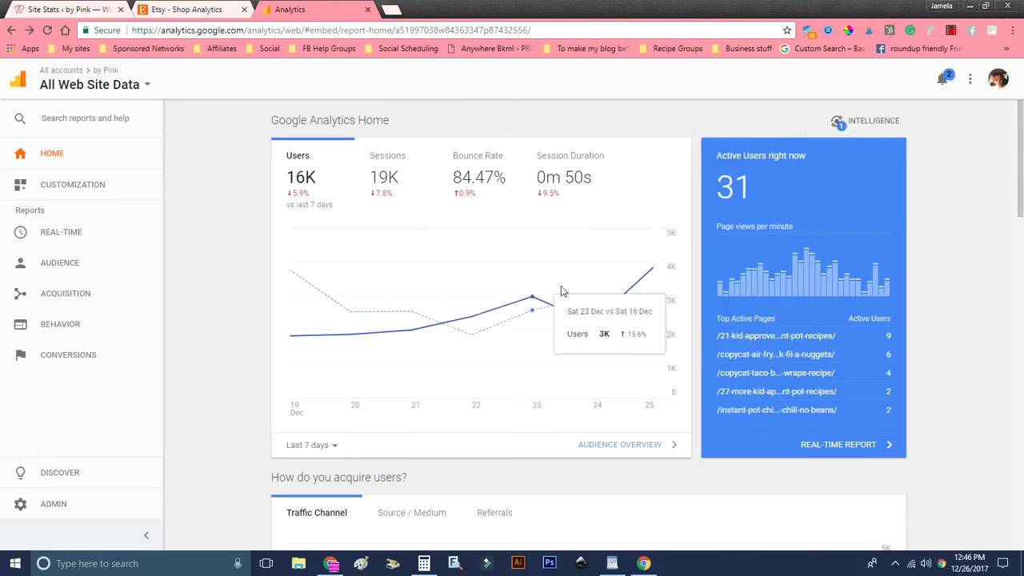
Review the home page's traffic channel and visited pages cards, and check the date range choices for the visited pages
scroll(588, 296, "down", 3)
scroll(588, 301, "down", 4)
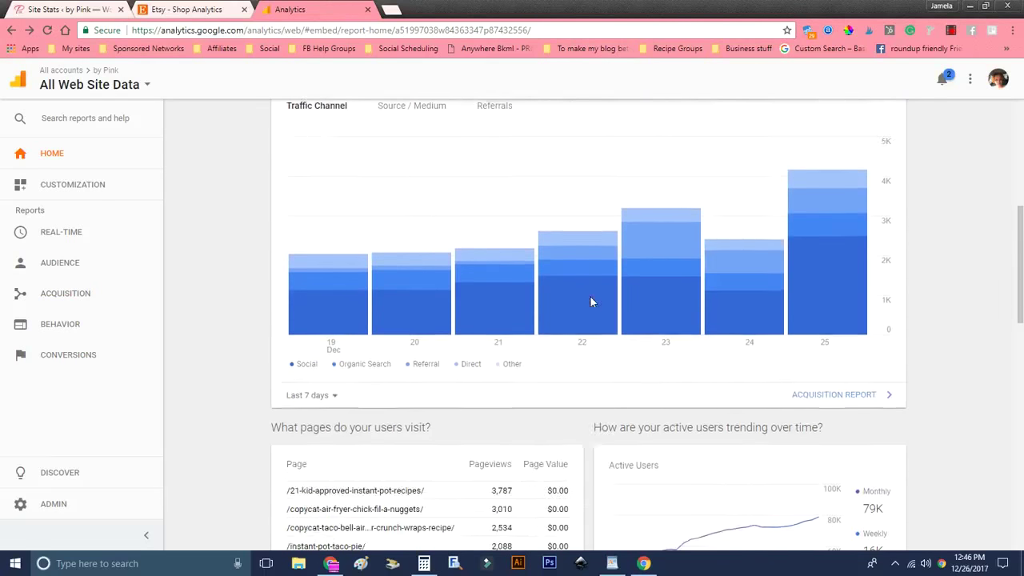
left_click_drag(1017, 274, 1014, 122)
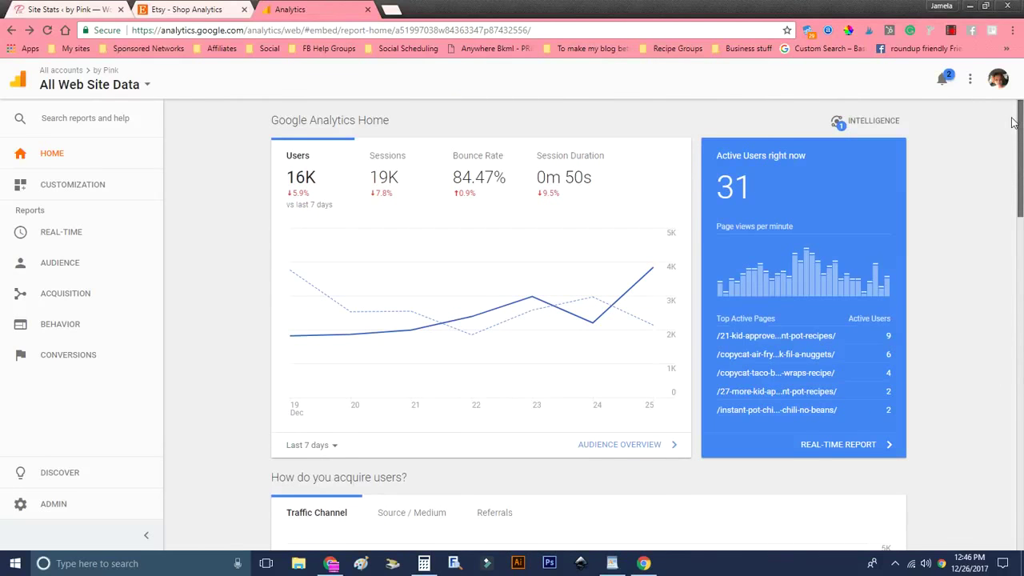
left_click_drag(1013, 143, 1021, 330)
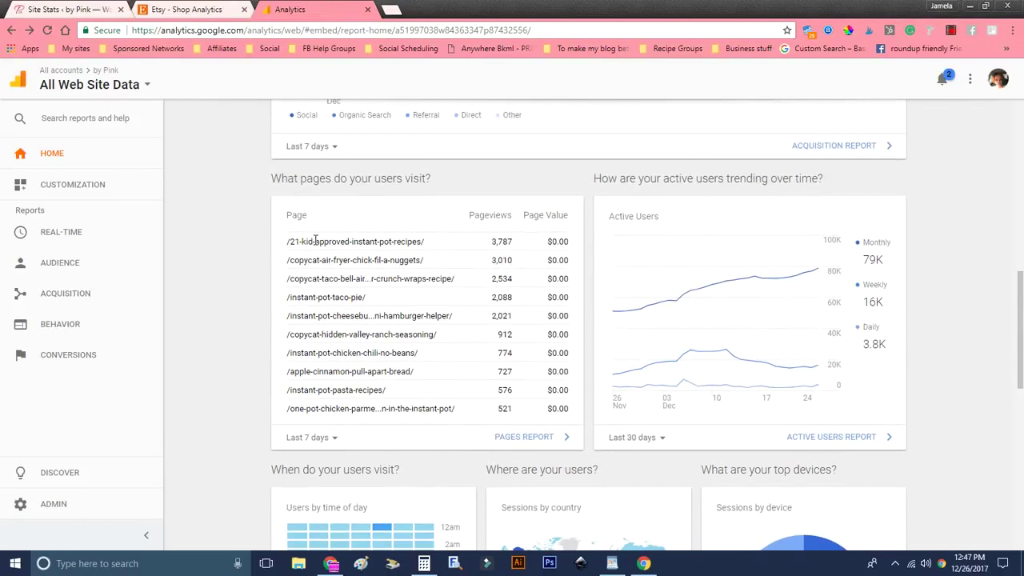
left_click(312, 437)
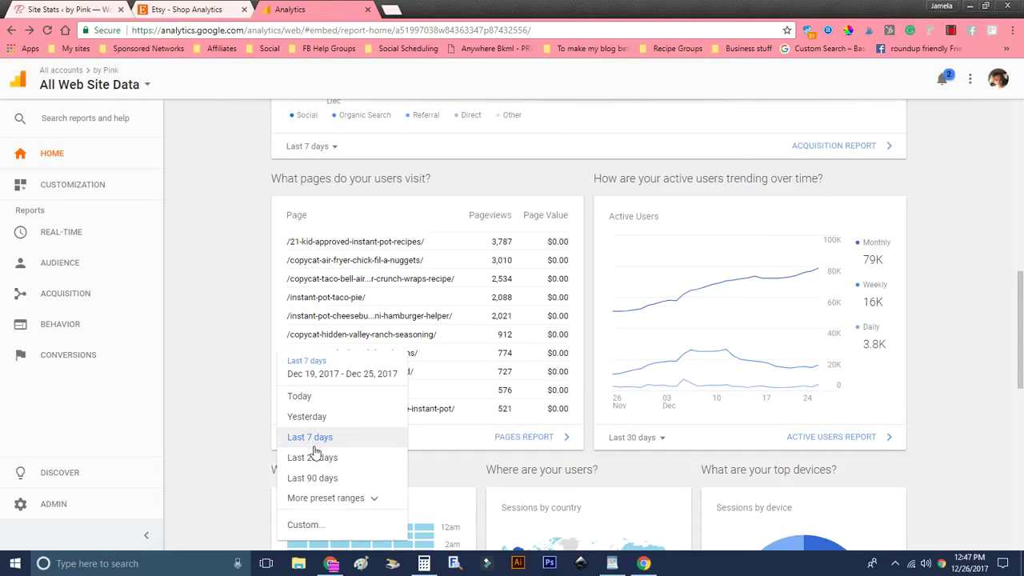
left_click(205, 331)
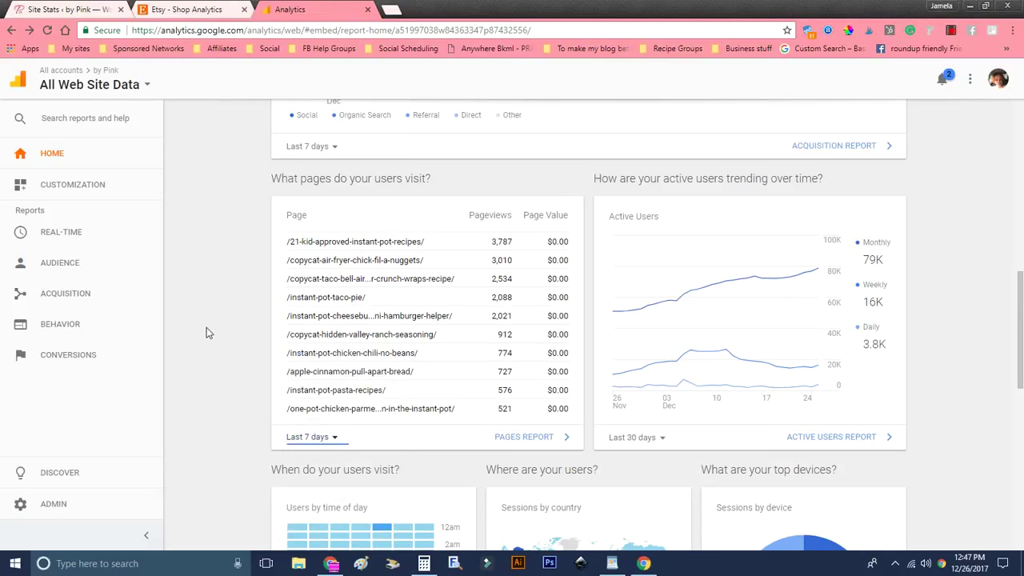